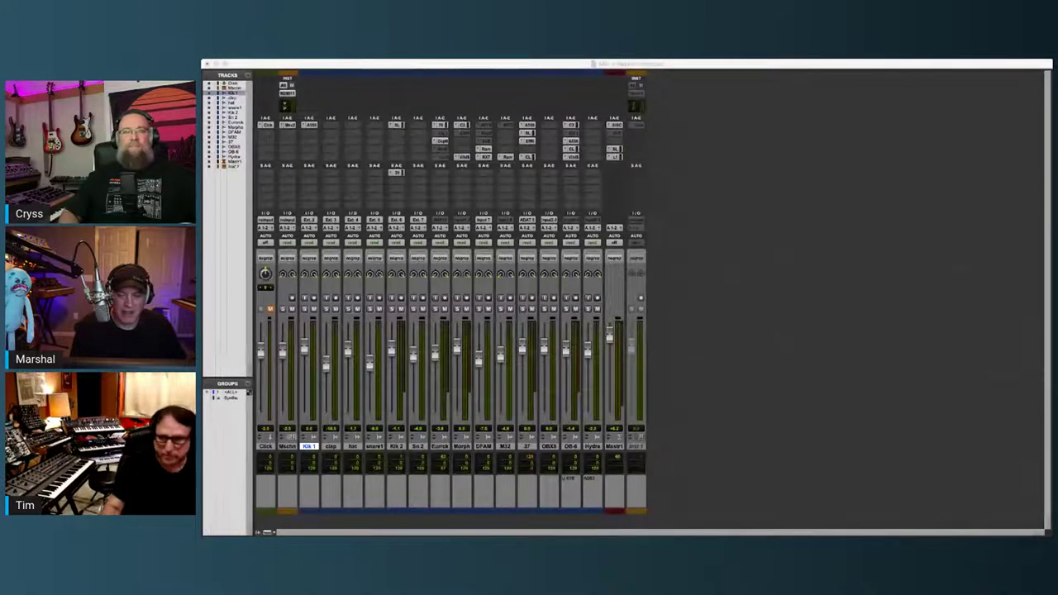
Play back the session and listen to the full mix in the mixer
click(998, 297)
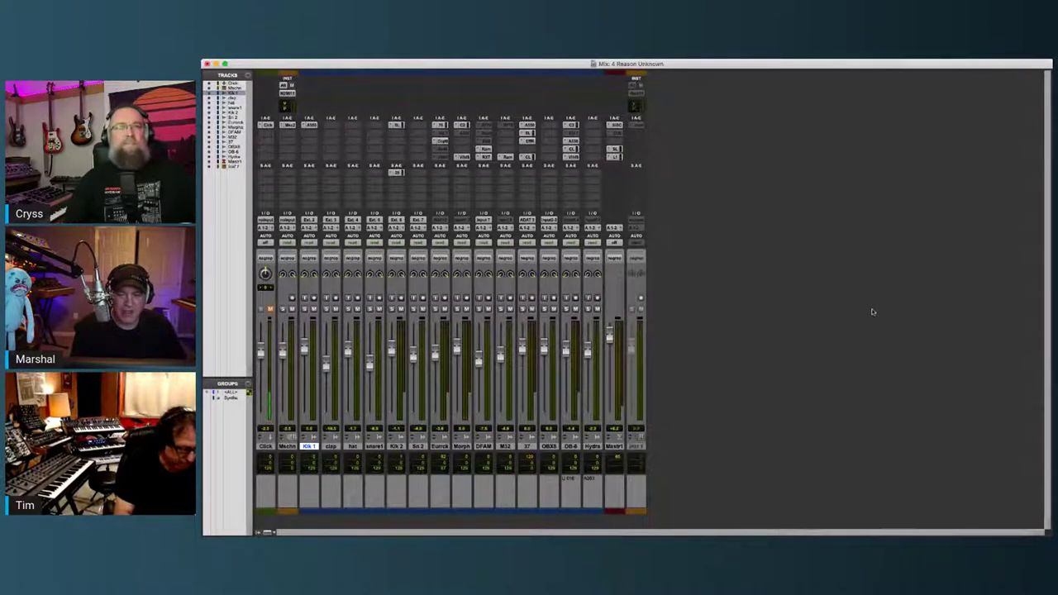
key(space)
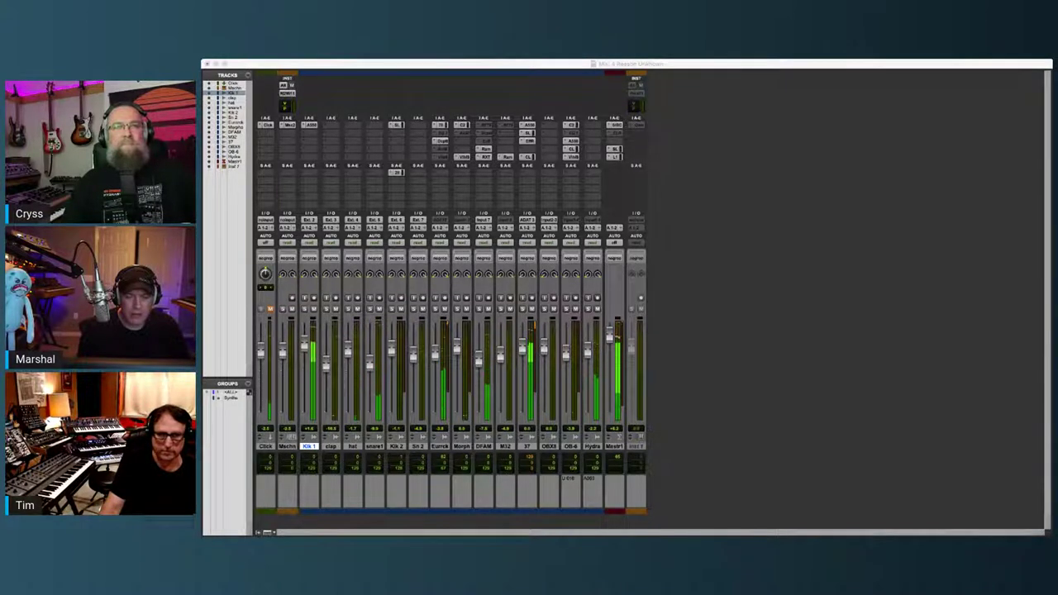
click(971, 289)
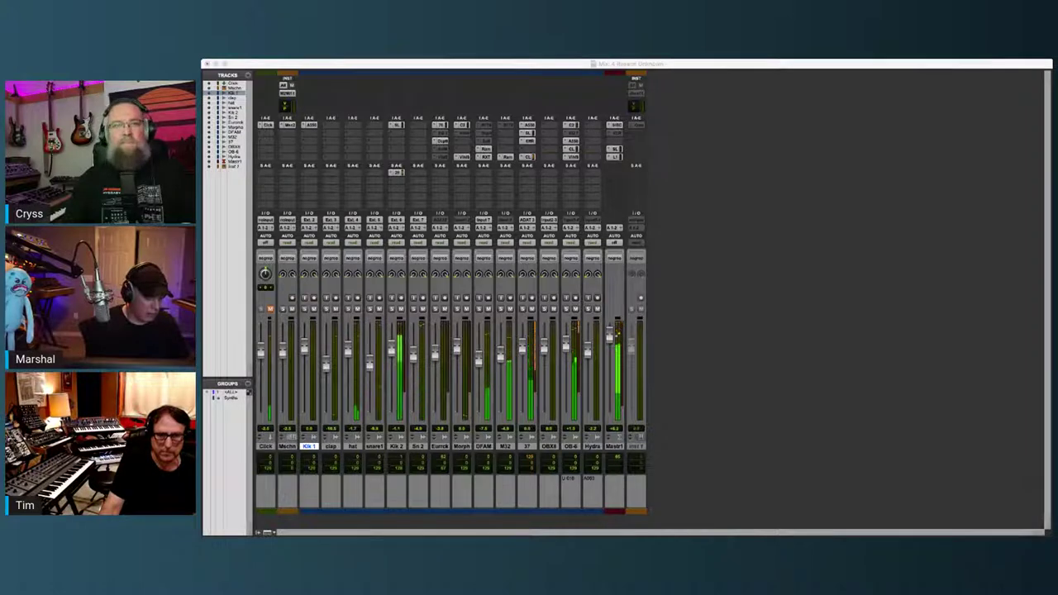
click(1002, 350)
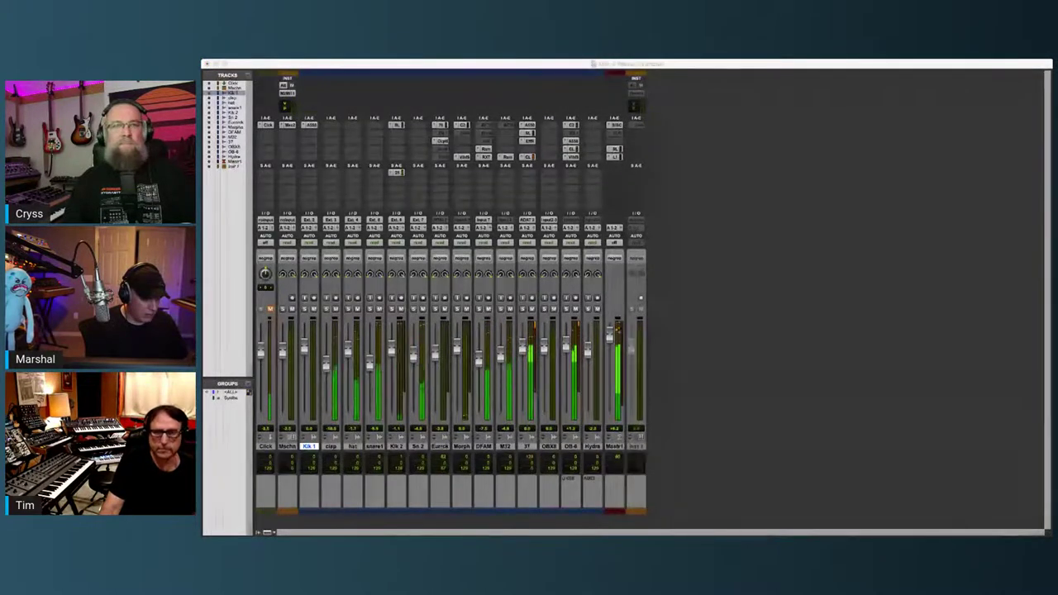
click(958, 335)
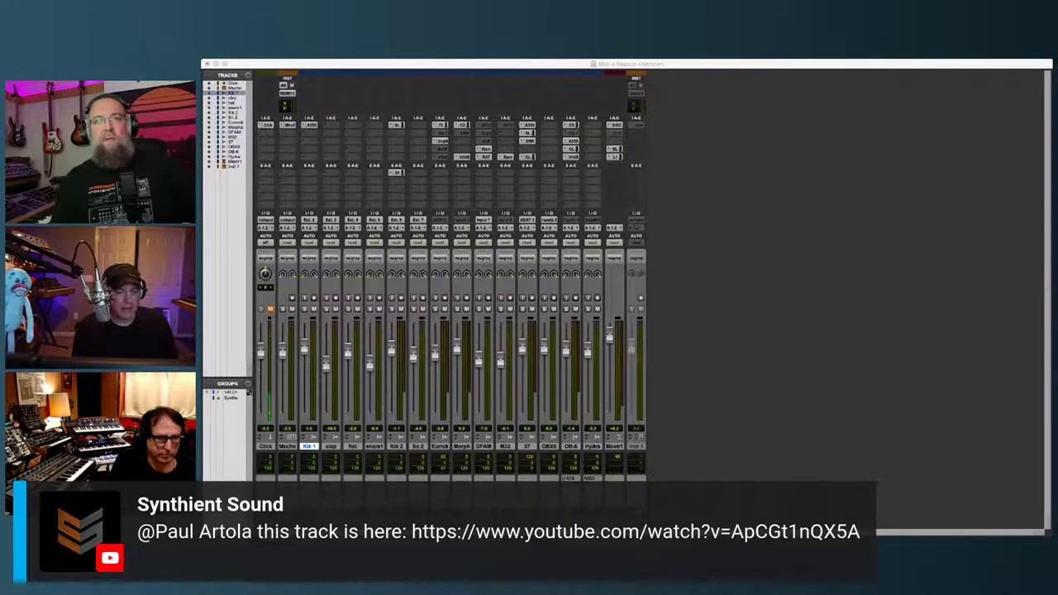
click(991, 419)
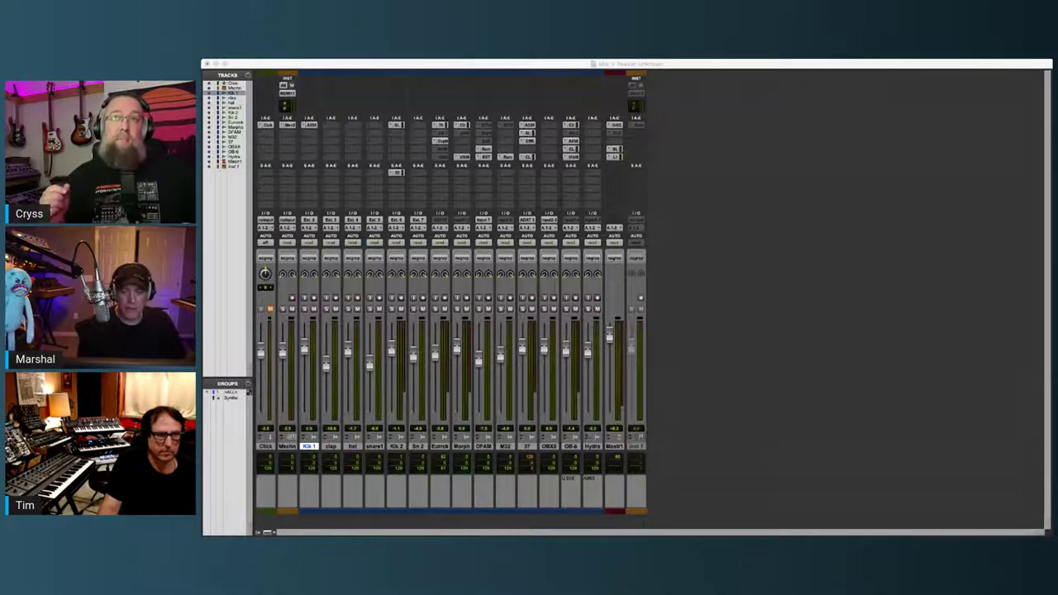
click(976, 375)
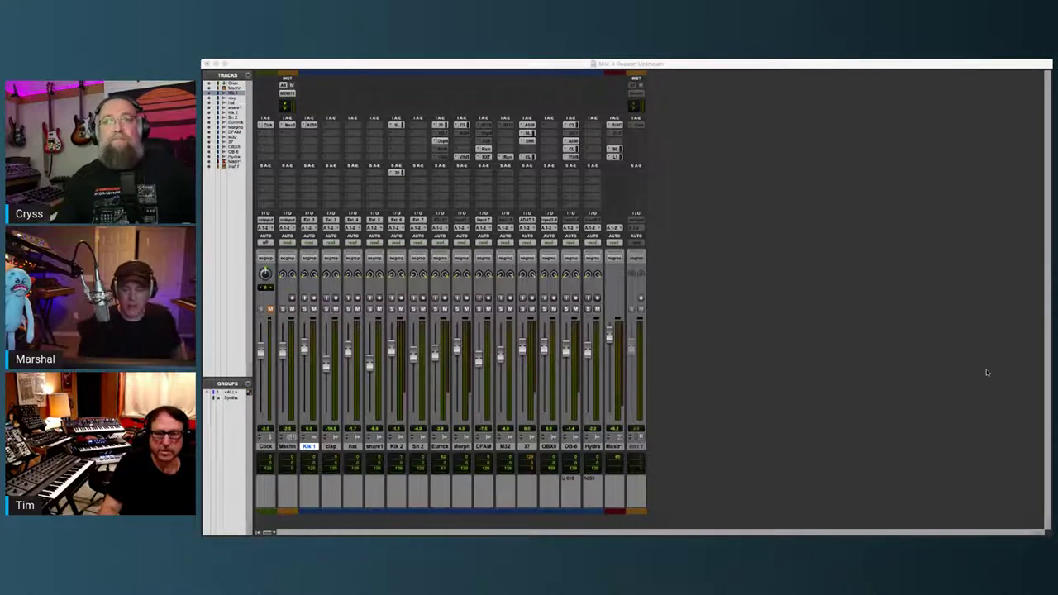
click(984, 361)
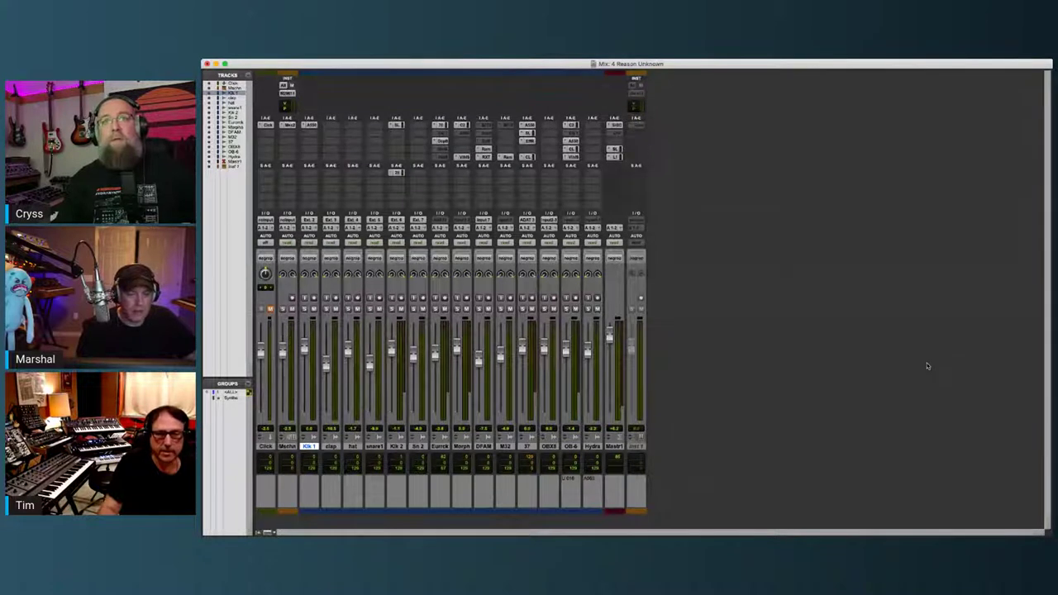
click(983, 352)
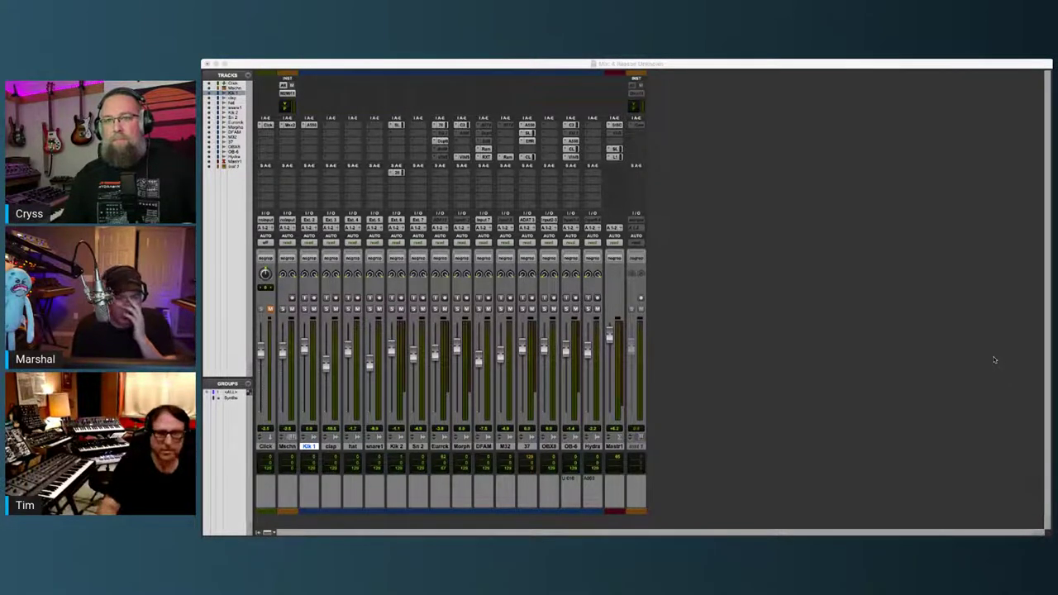
click(989, 359)
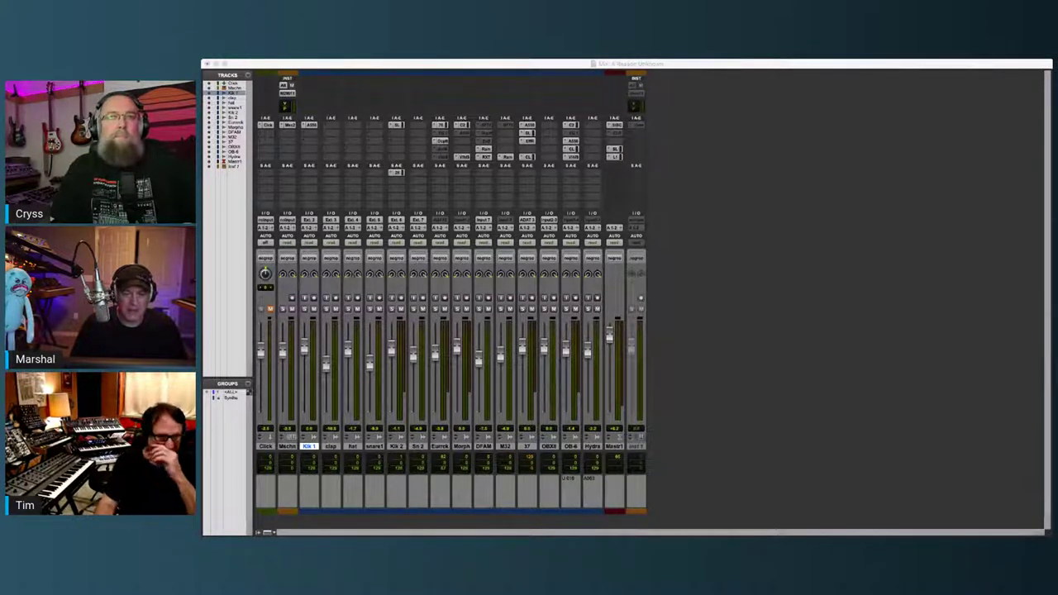
click(972, 312)
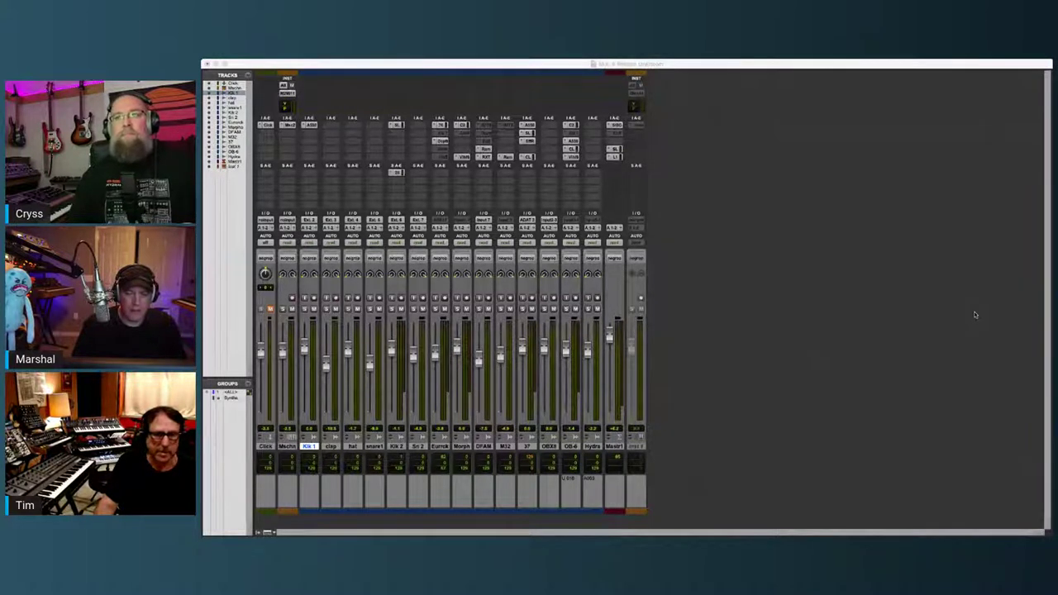
click(975, 315)
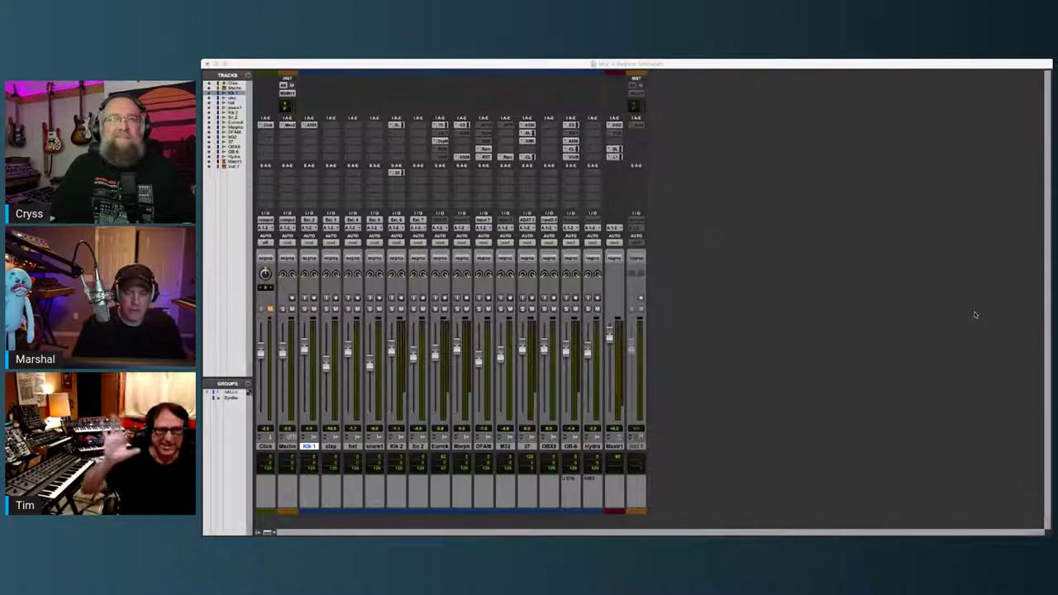
Solo the Hydra track to hear it on its own, and release the solo
click(973, 308)
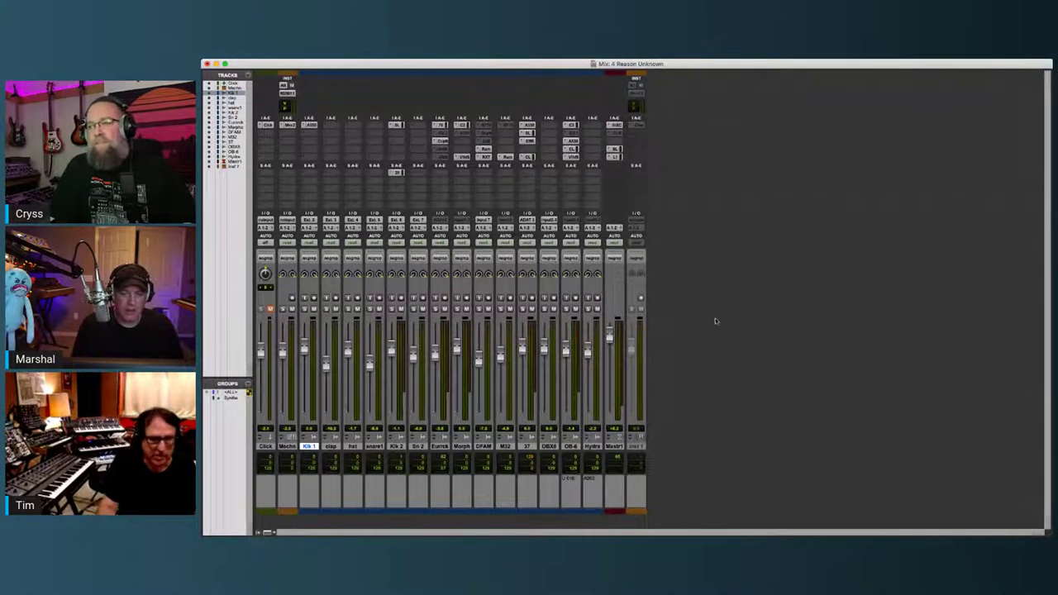
click(586, 308)
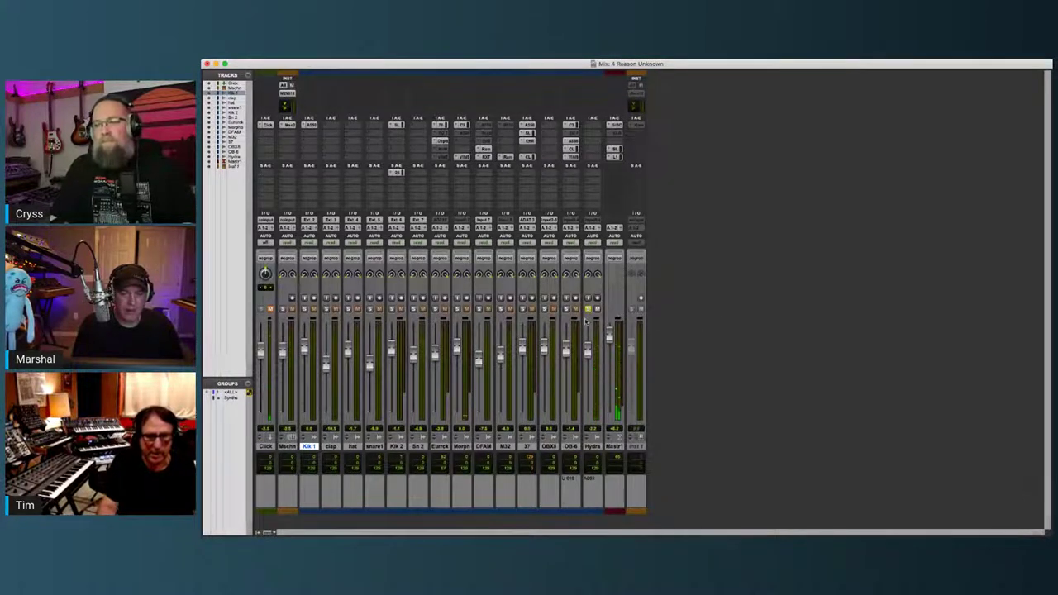
click(587, 308)
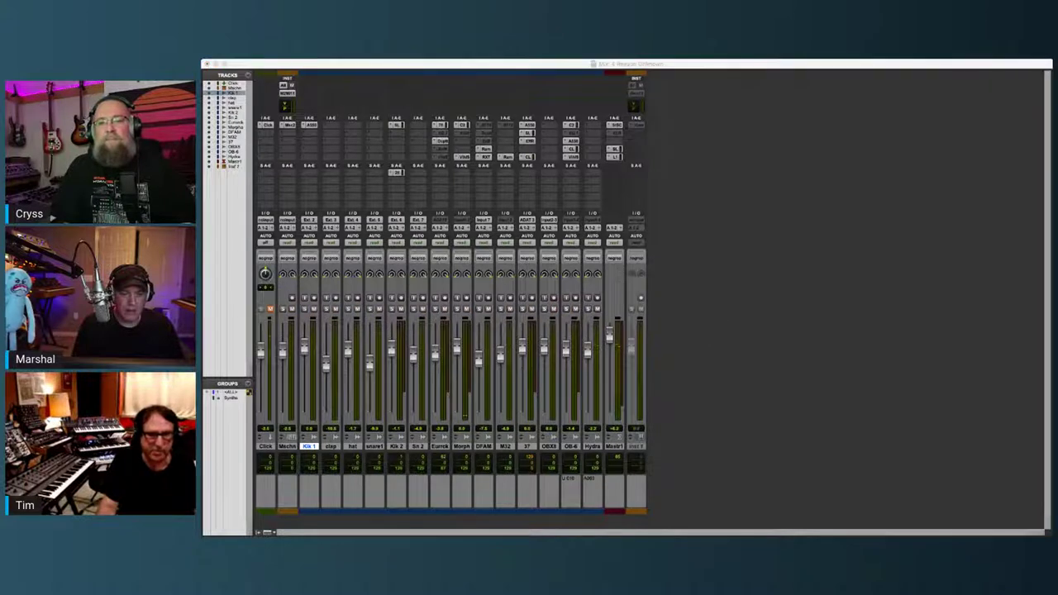
click(963, 263)
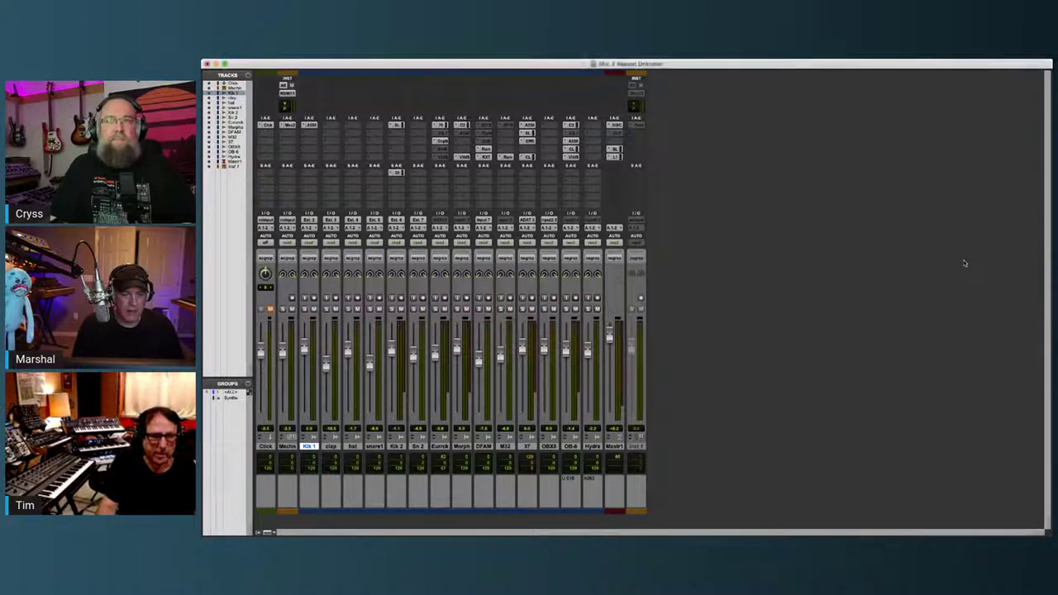
click(740, 387)
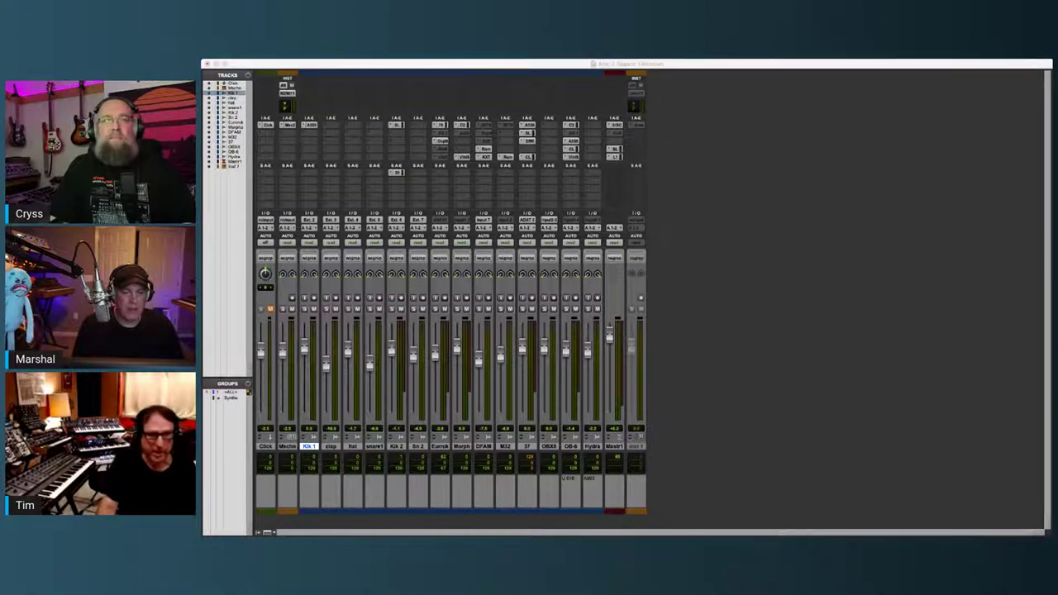
Select the snare1 track, followed by the Kik 1 track
click(374, 446)
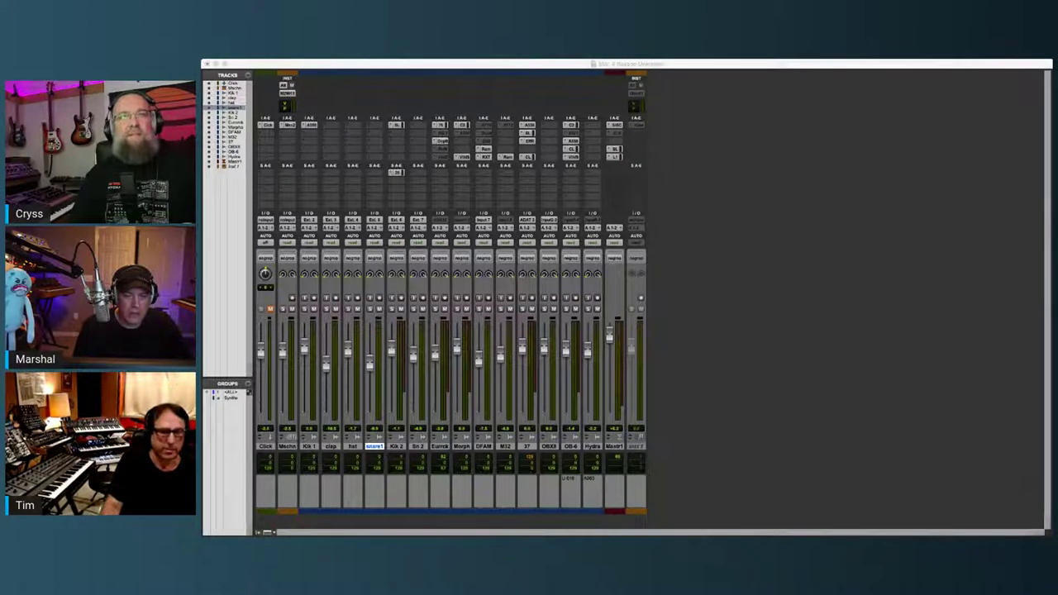
click(308, 446)
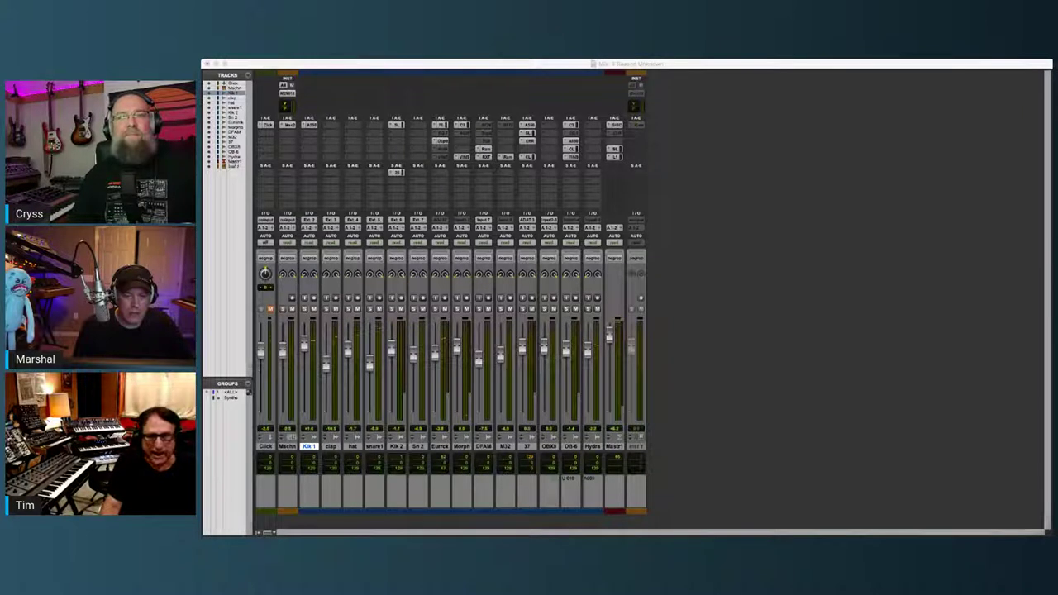
Select the OB-6 track and show the plug-in in its last insert slot, then dismiss it
click(234, 152)
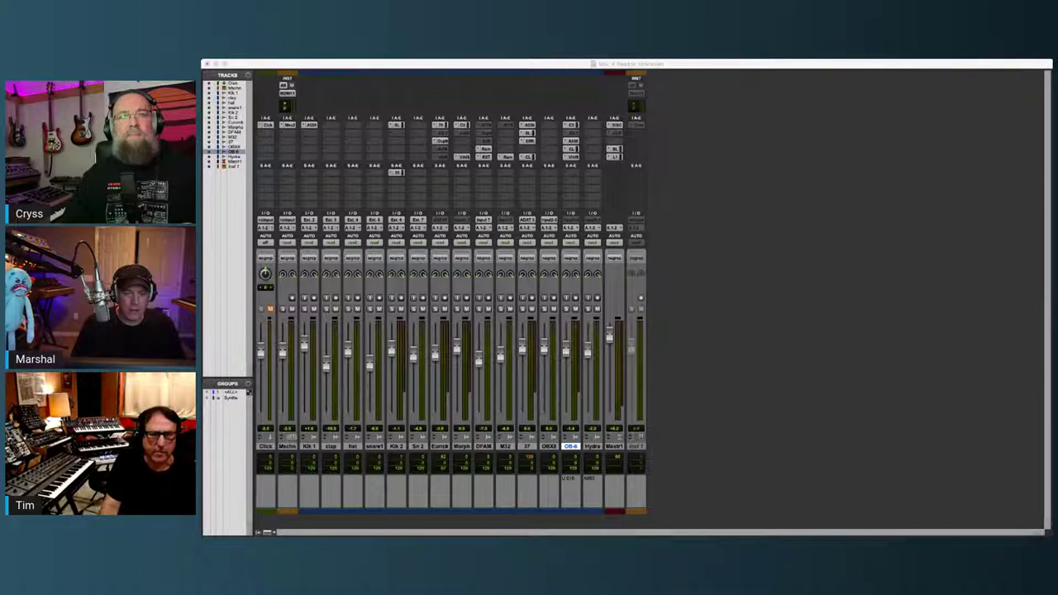
click(624, 252)
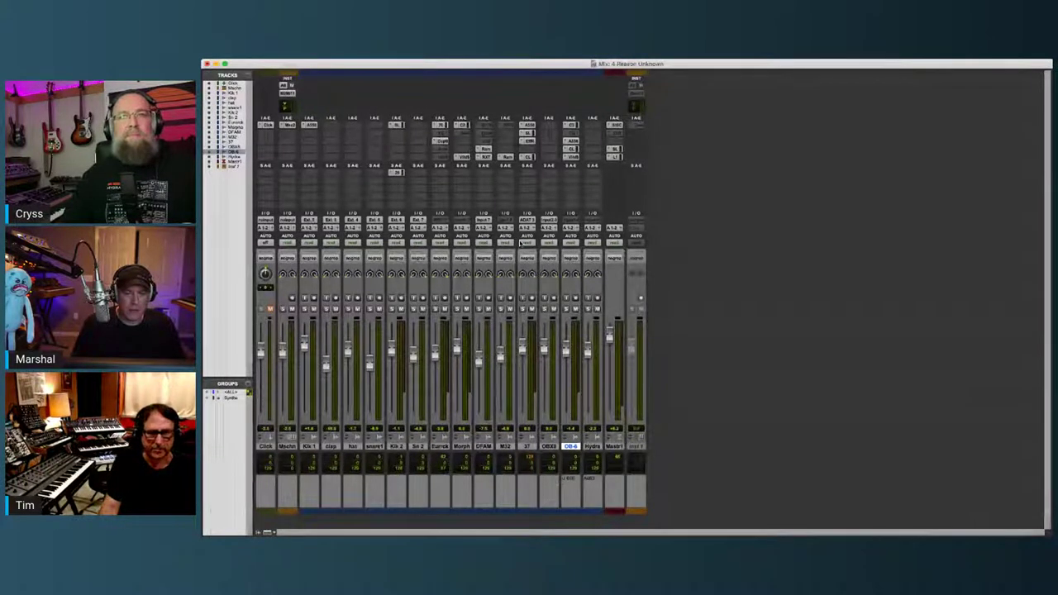
click(572, 156)
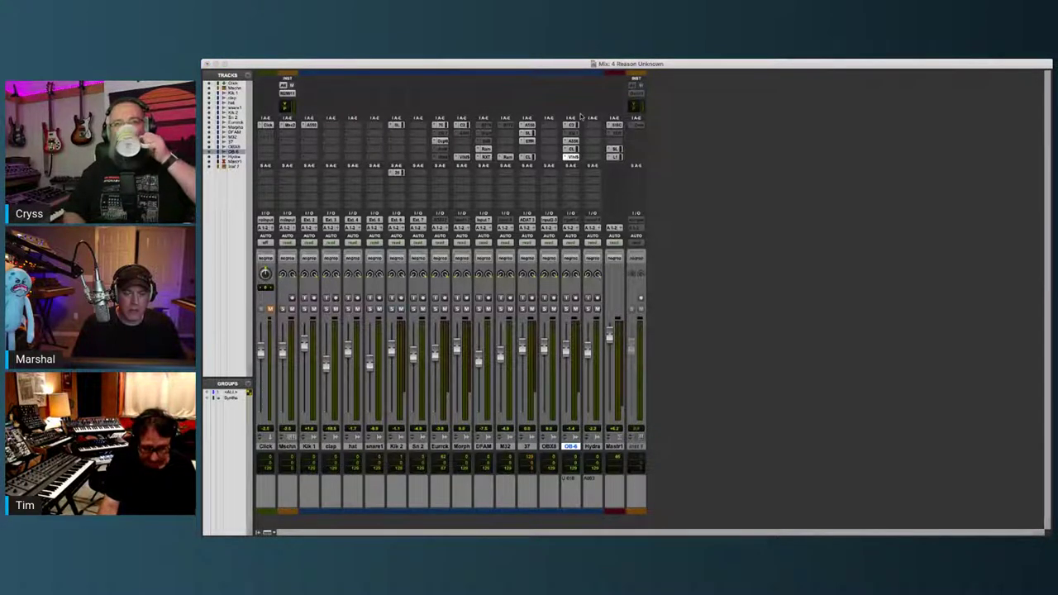
click(761, 151)
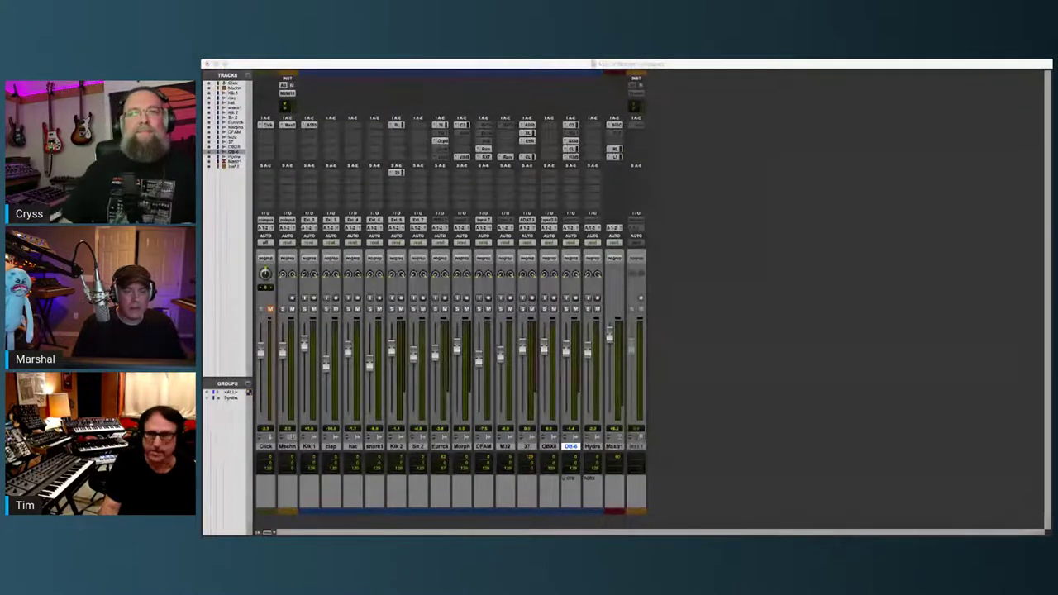
click(947, 206)
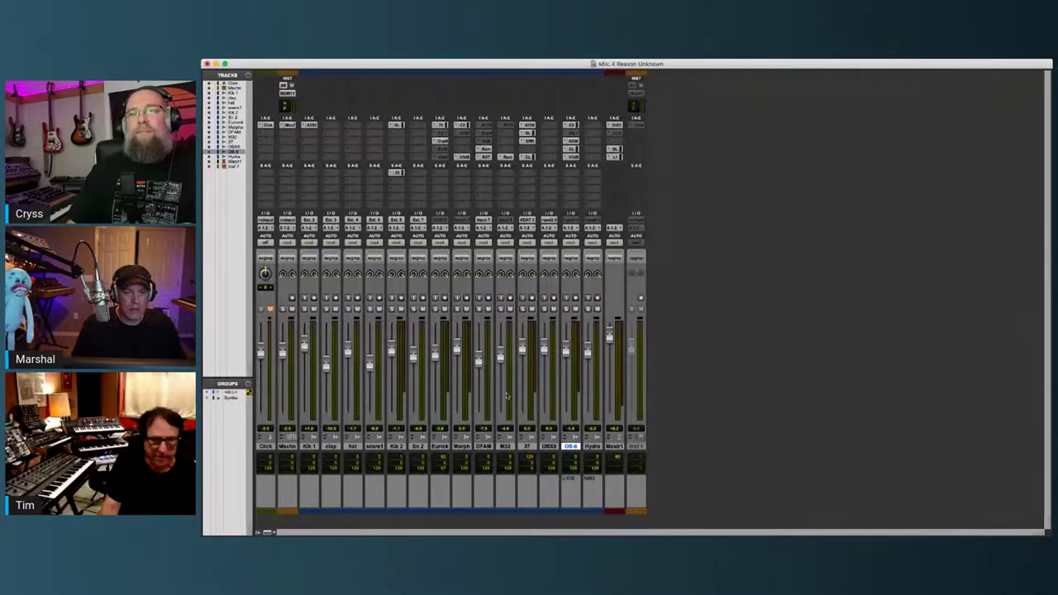
Solo the OB-6 track during playback to audition it, and release the solo
click(566, 309)
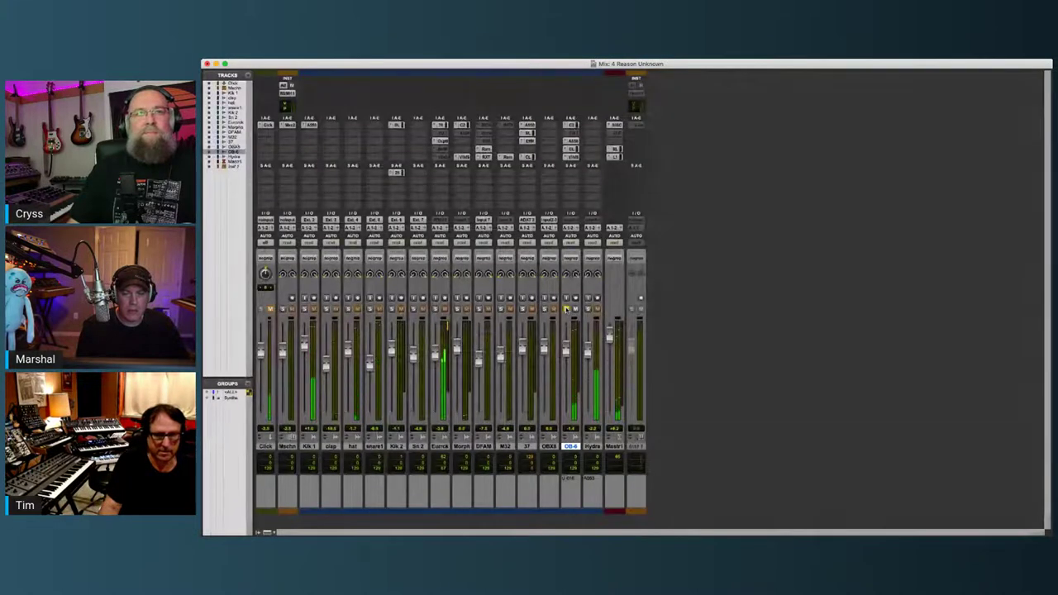
click(566, 309)
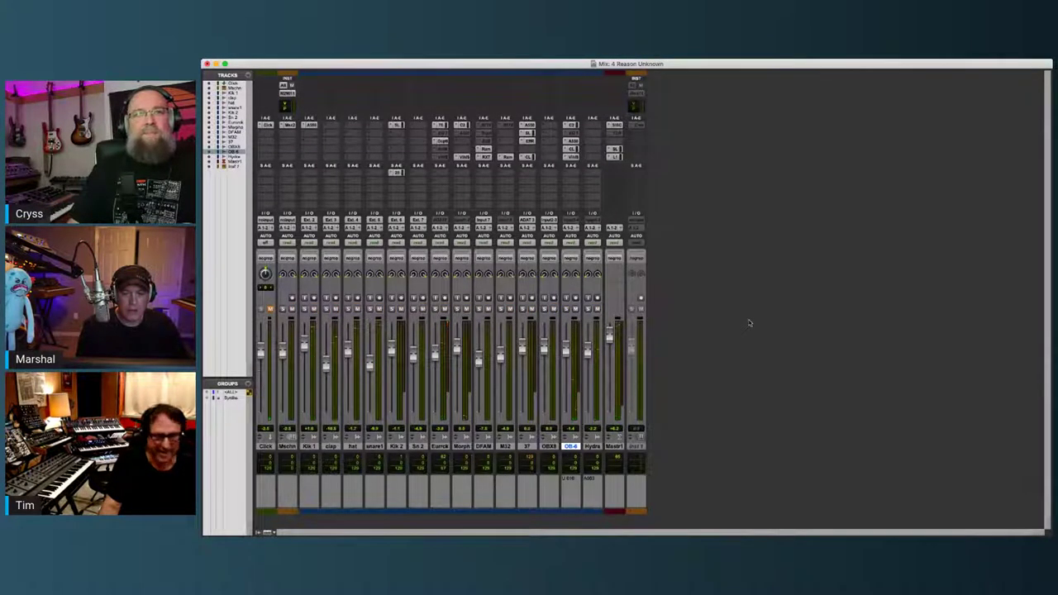
click(973, 259)
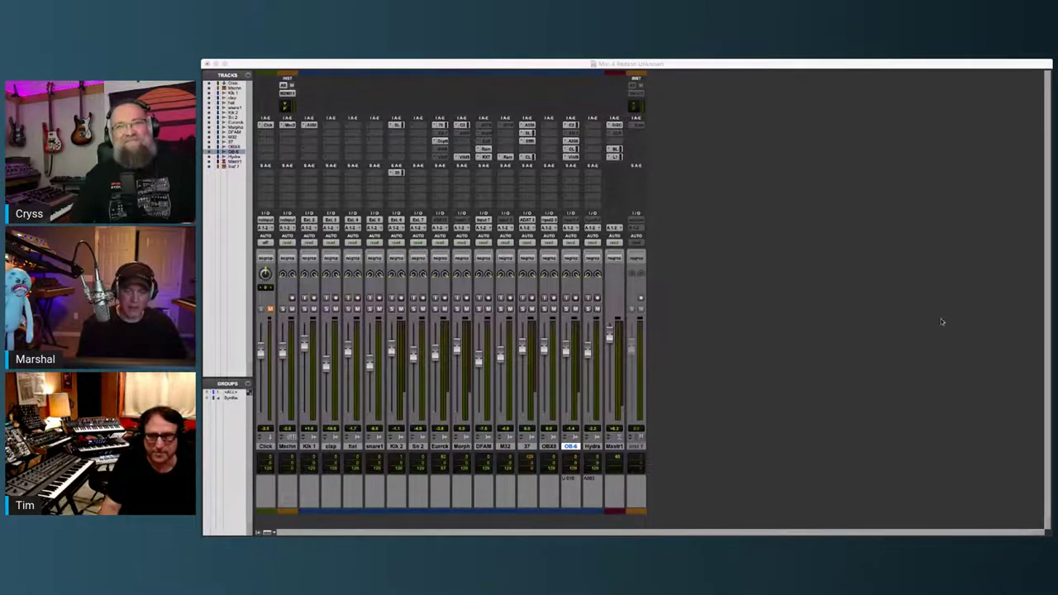
Select the Eurrck track and audition it in solo, then return to the full mix
click(965, 310)
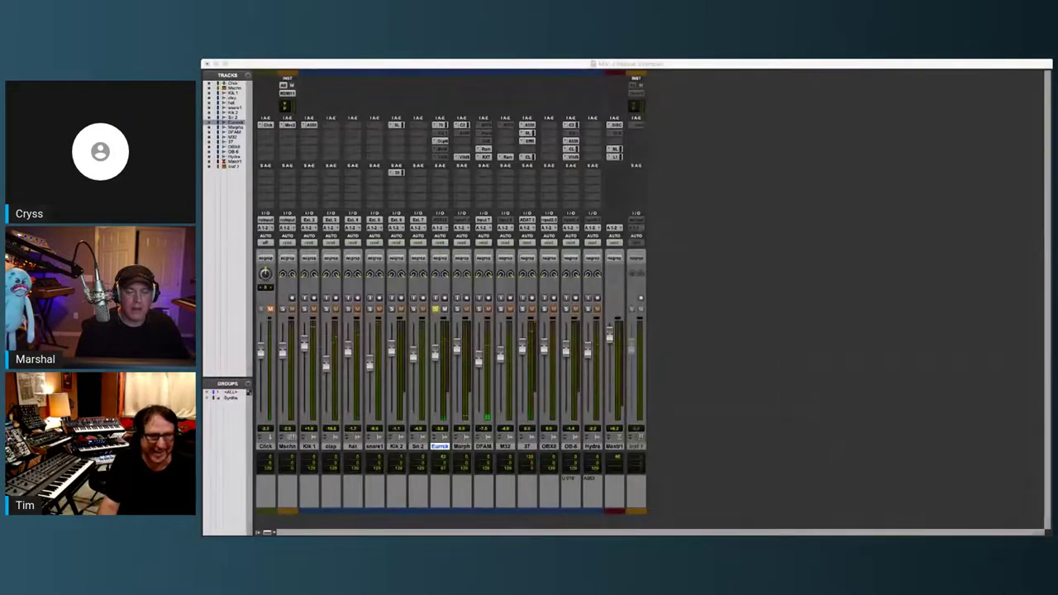
click(813, 255)
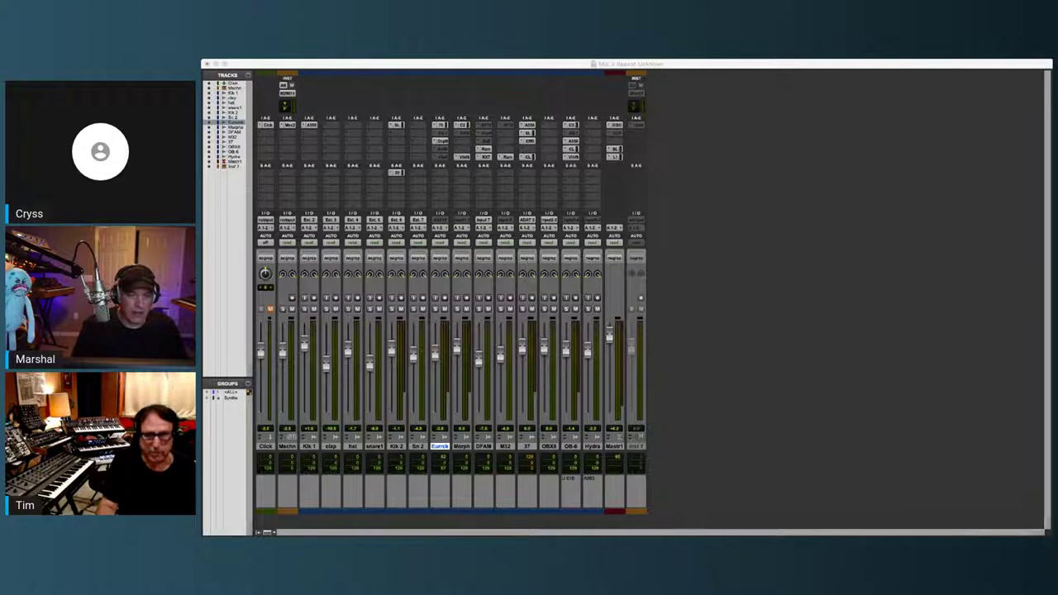
click(959, 268)
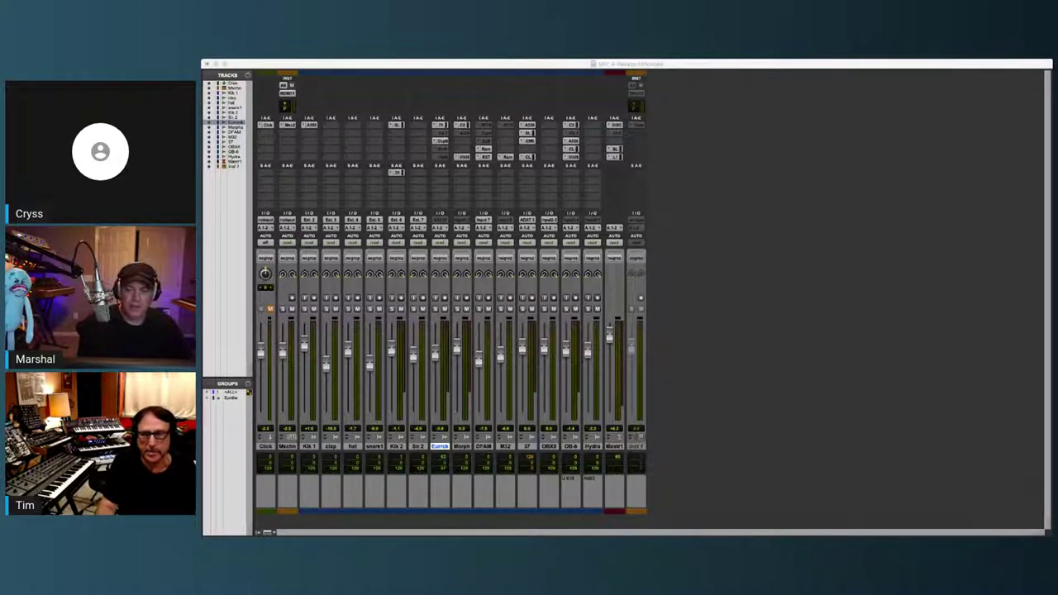
click(958, 265)
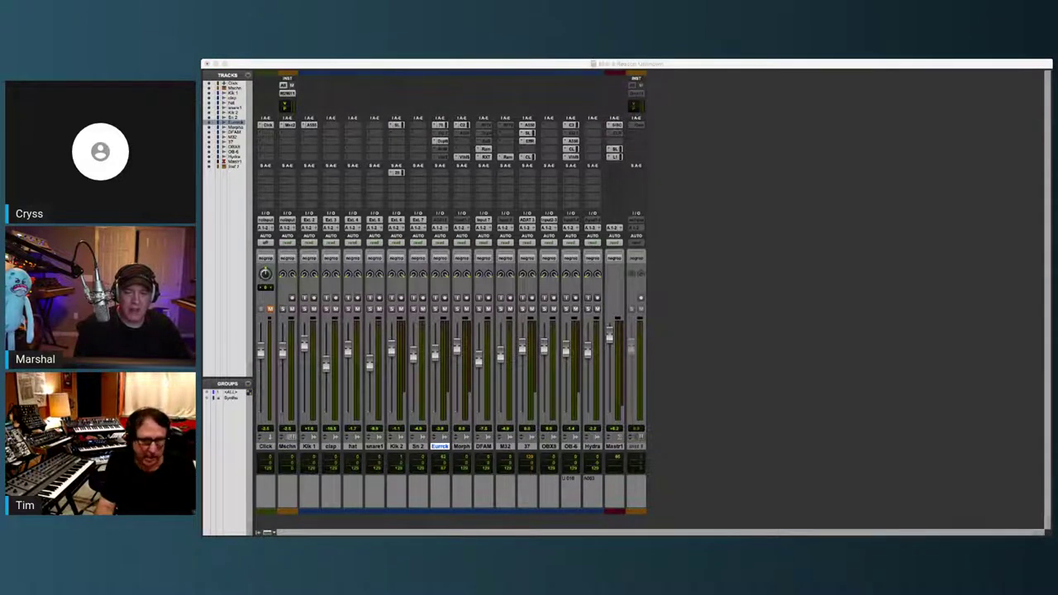
Select the DFAM track and toggle its solo during playback to compare it with the full mix
click(482, 446)
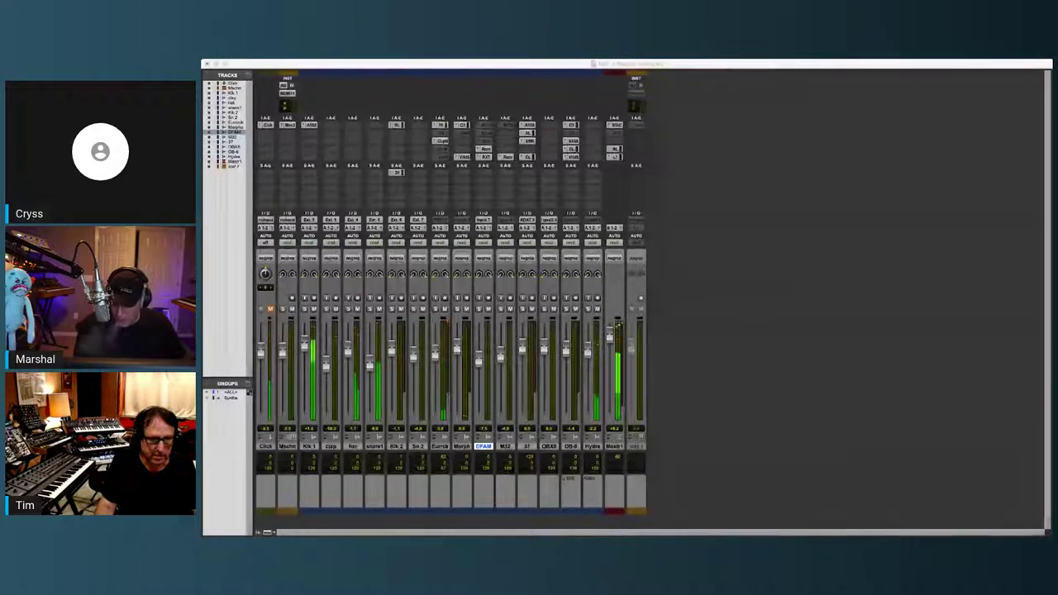
key(shift+s)
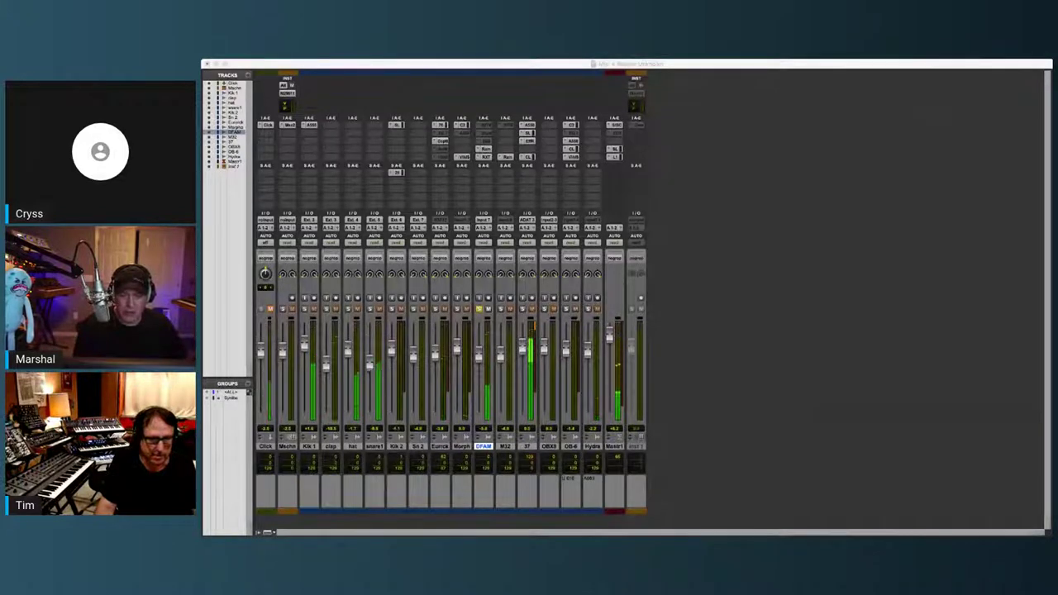
key(shift+s)
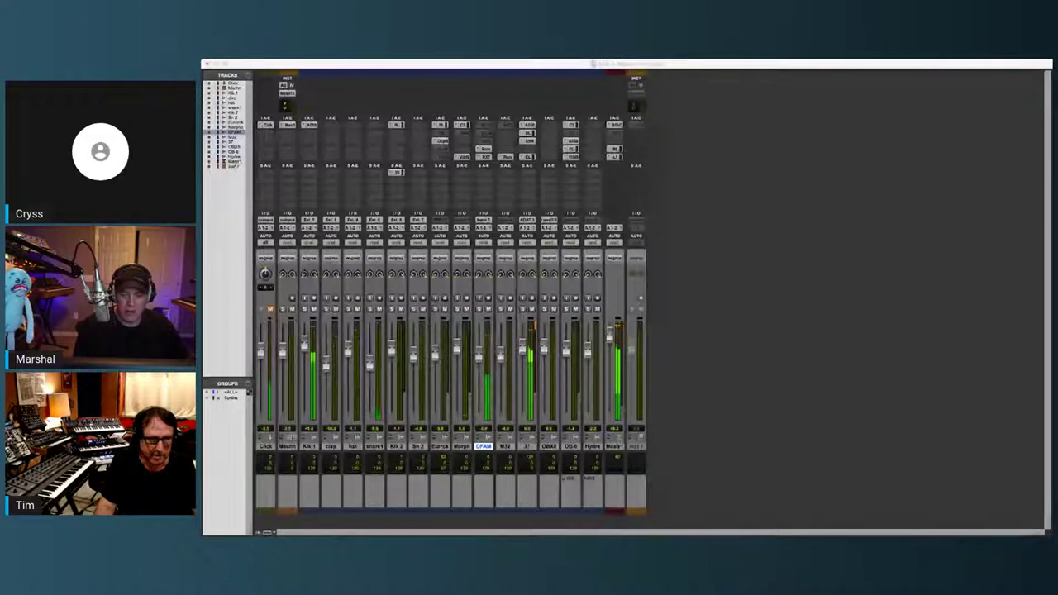
key(shift+s)
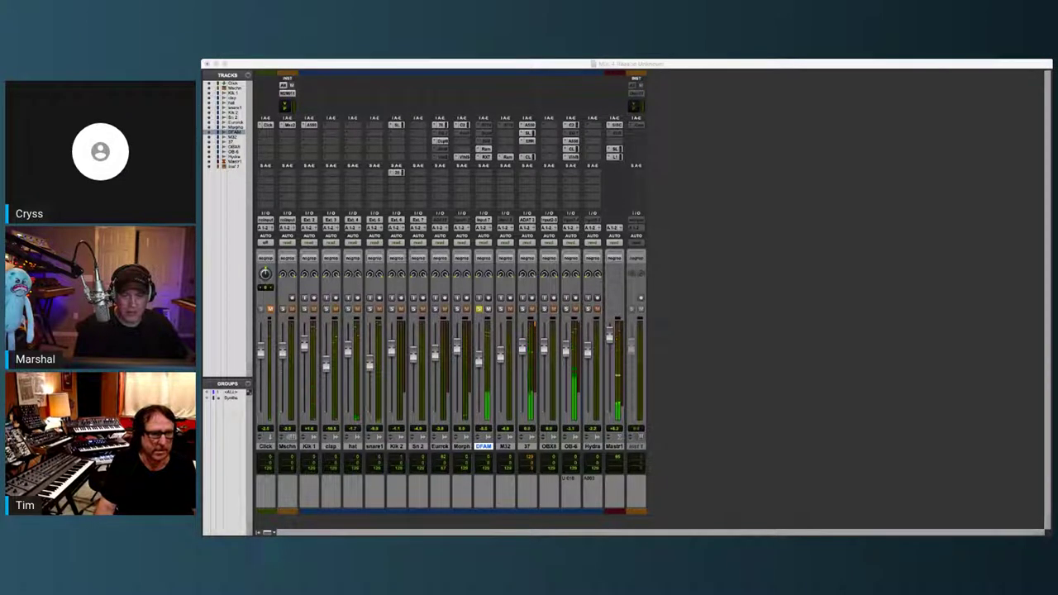
Take the DFAM track out of solo and switch away from the mix window
key(shift+s)
click(786, 329)
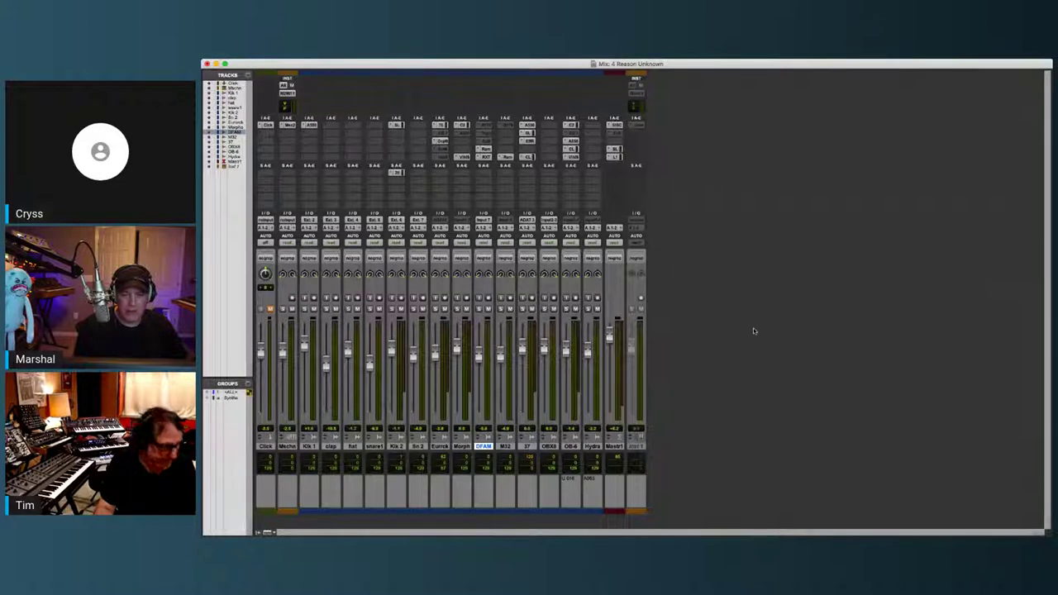
key(super+Tab)
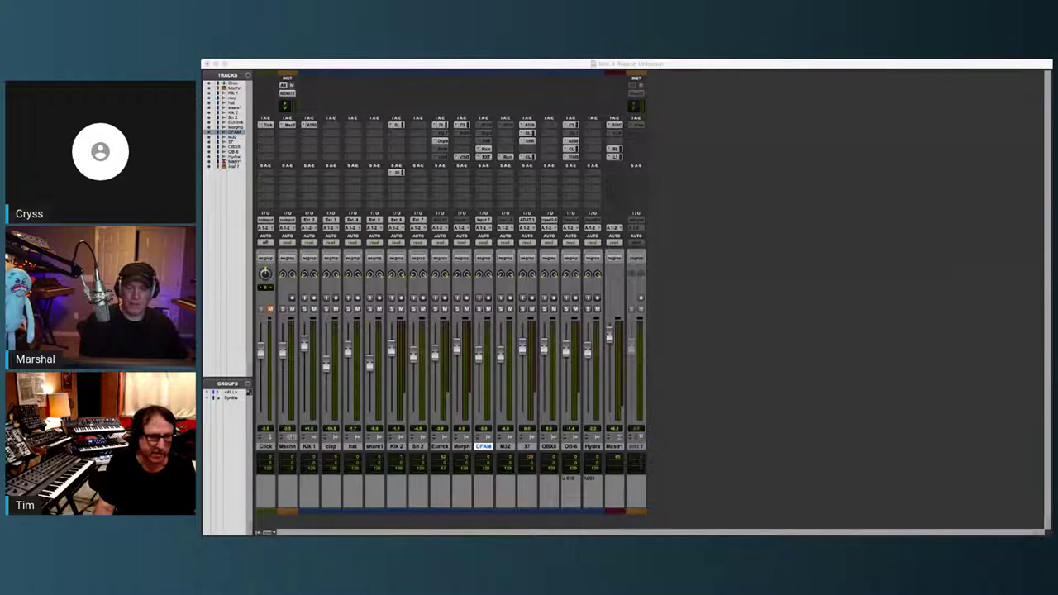
click(727, 347)
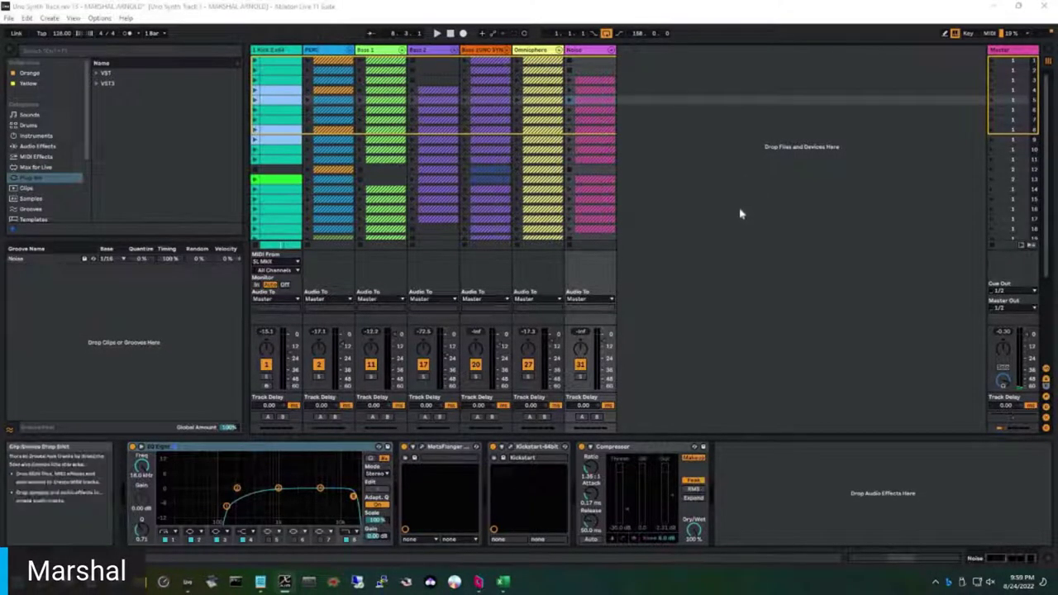
Show the Uno Synth Track set in Arrangement View and play it from the start
key(Tab)
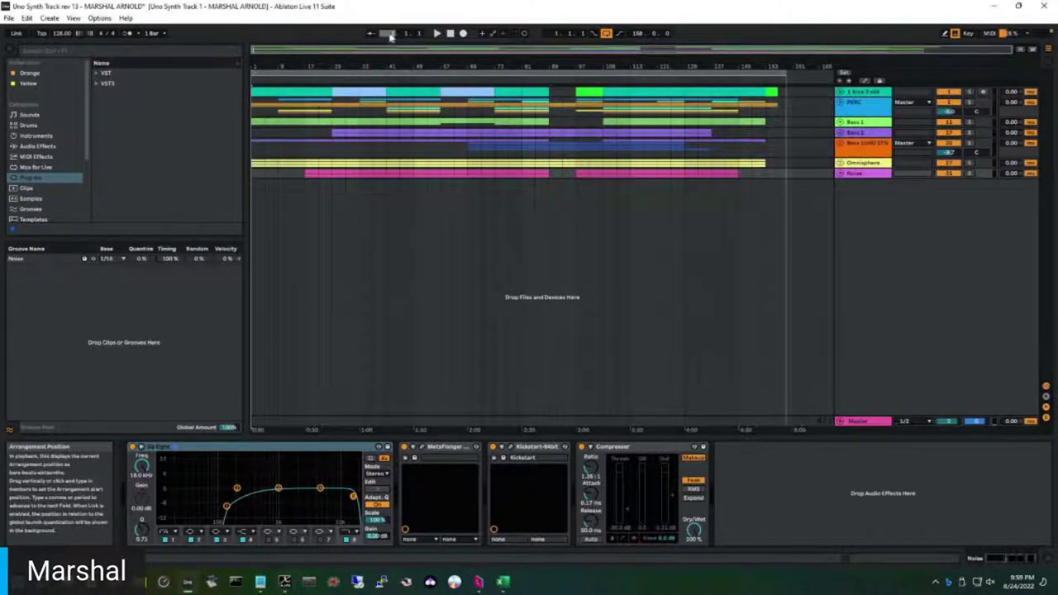
click(437, 33)
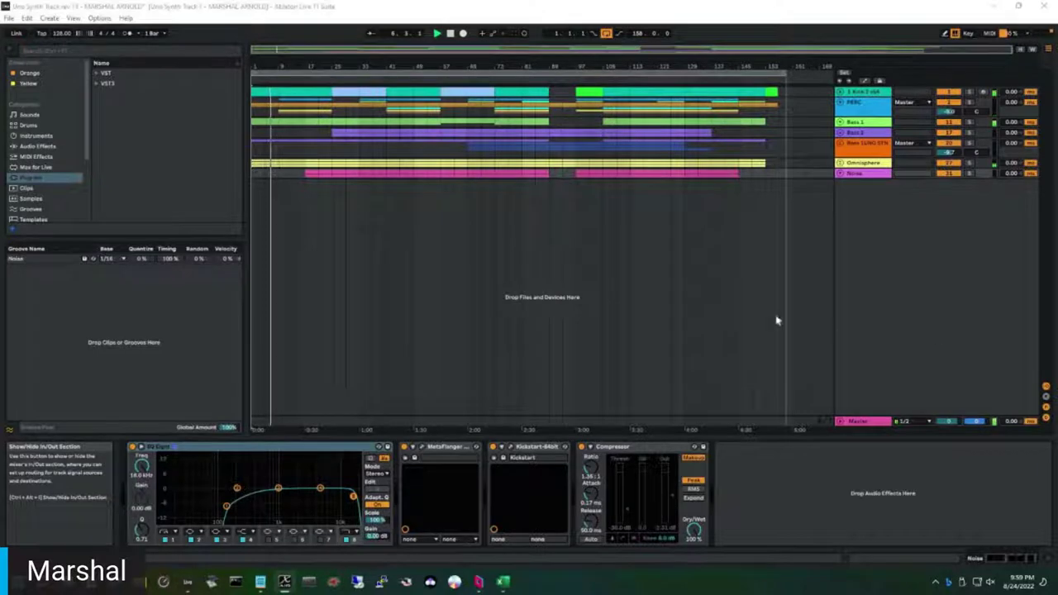
Unfold the Noise, Omnisphere, Bass 1UNO SYNTH, Bass 2, Bass 1, PERC and kick tracks during playback and look through their clips
click(839, 173)
click(840, 163)
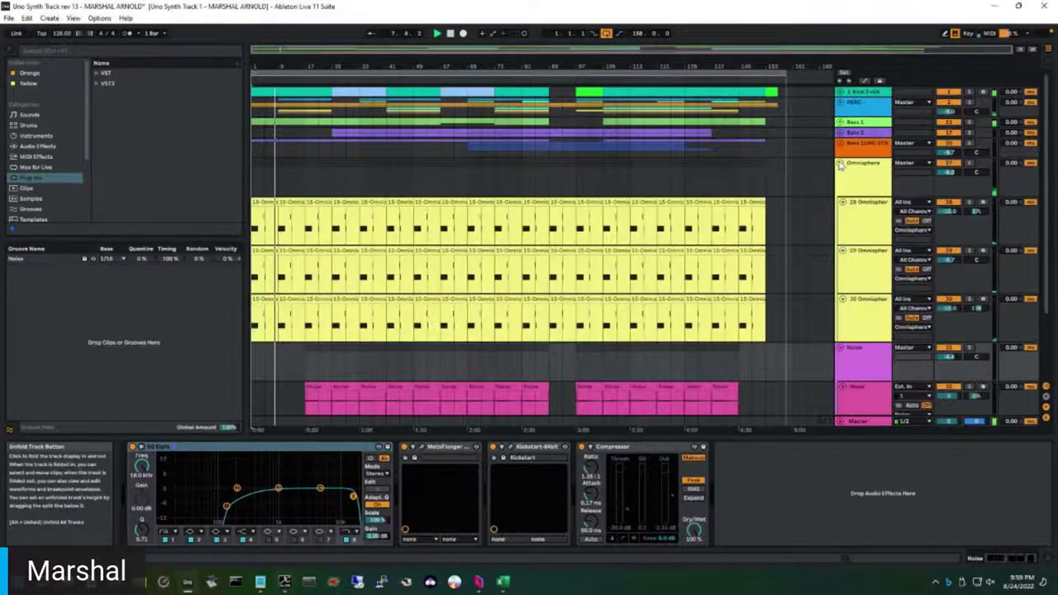
click(840, 142)
click(841, 133)
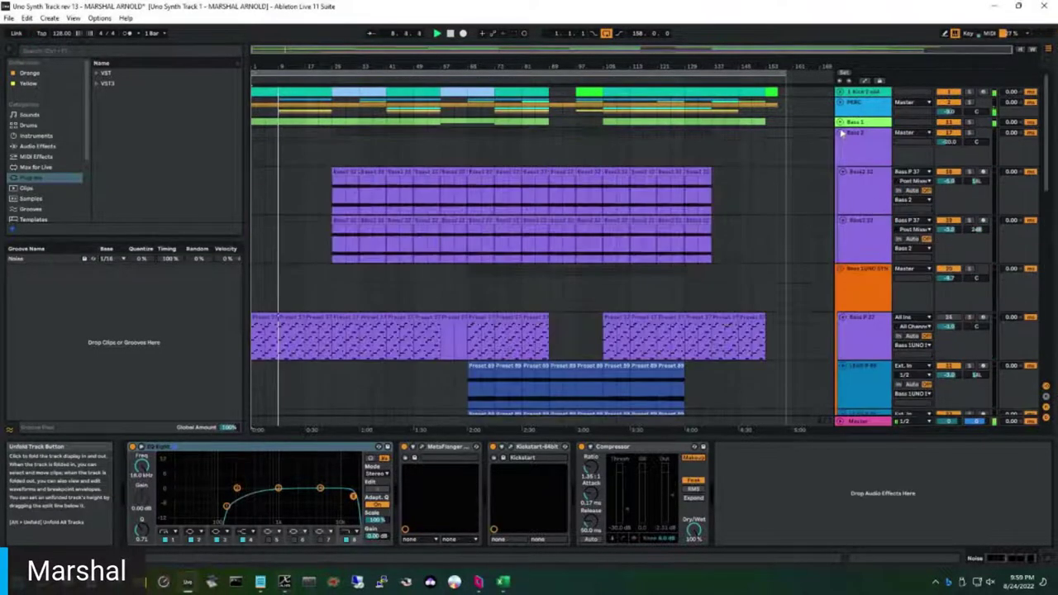
click(839, 121)
click(839, 100)
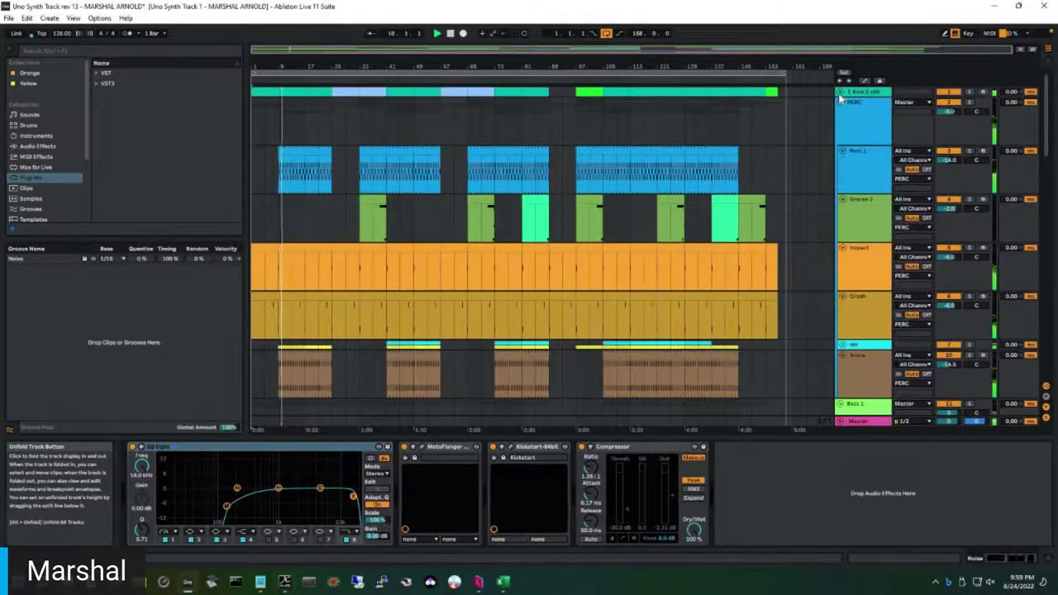
click(839, 92)
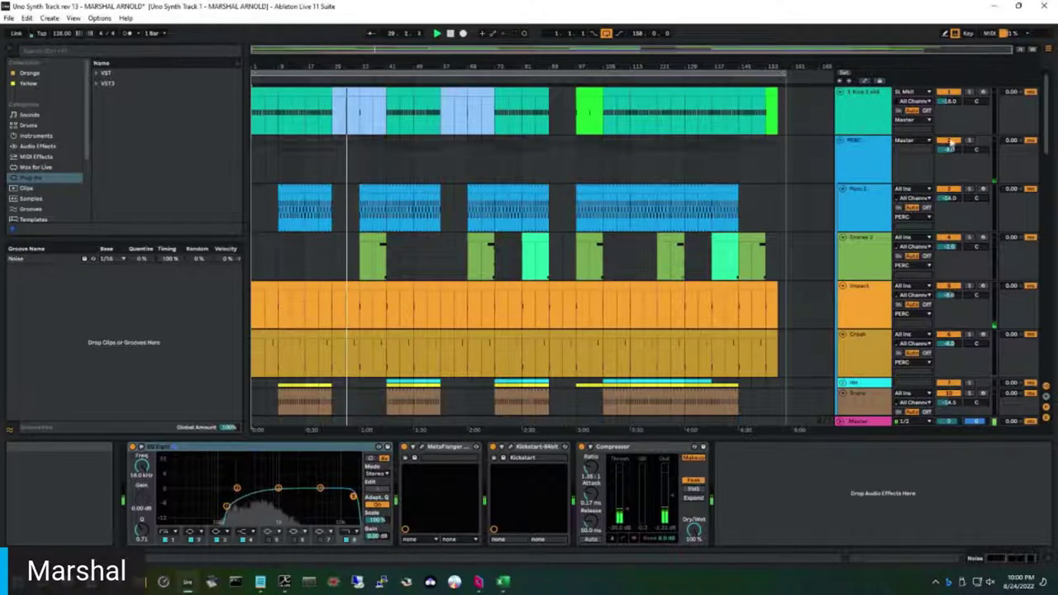
scroll(859, 255, down, 2)
scroll(859, 255, down, 3)
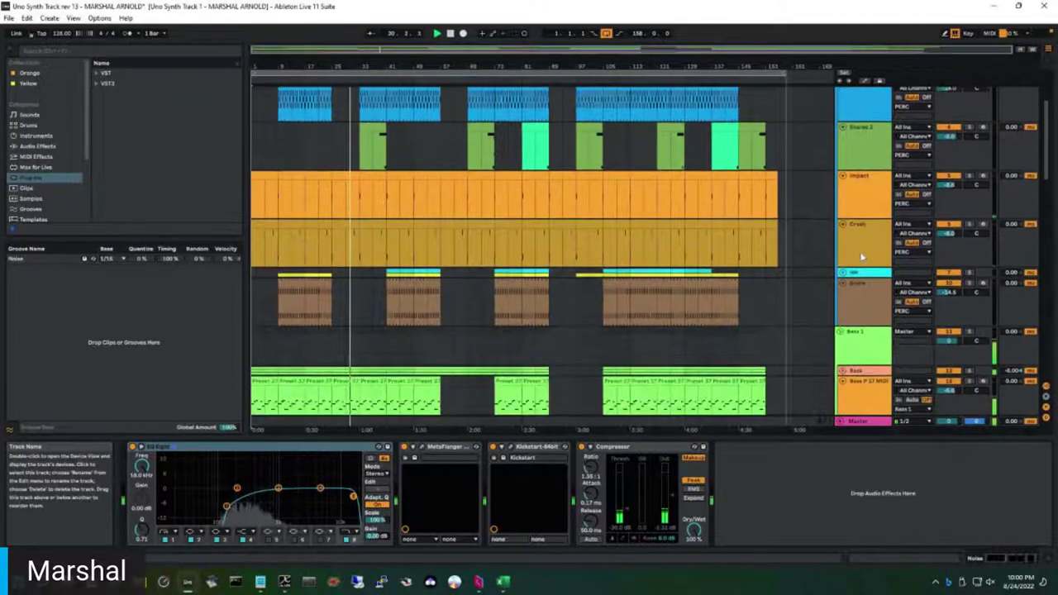
scroll(863, 260, down, 1)
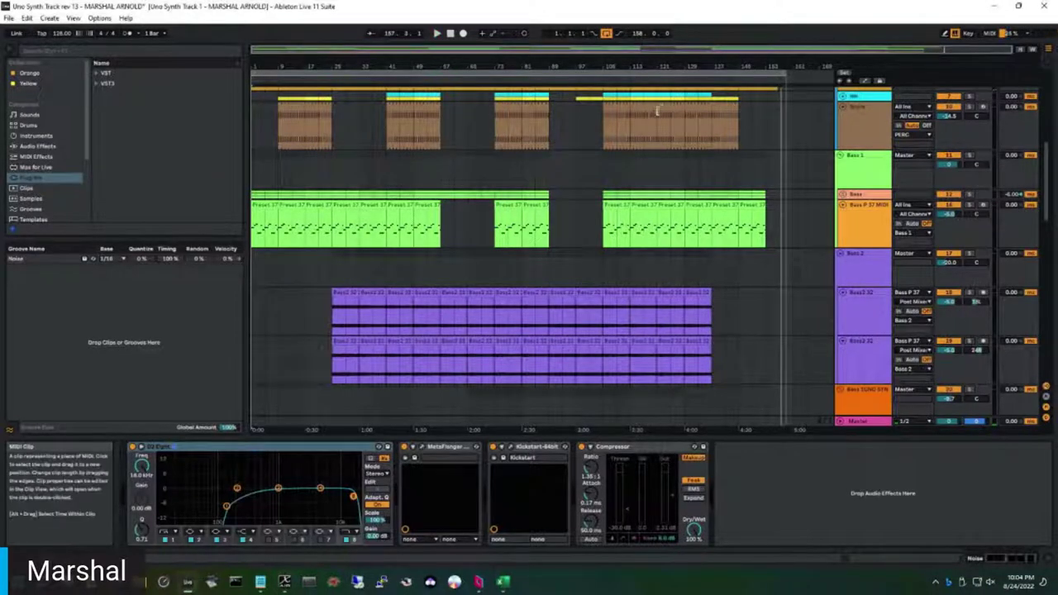
Switch to Session View and fold all the group tracks, from PERC through to Noise
key(Tab)
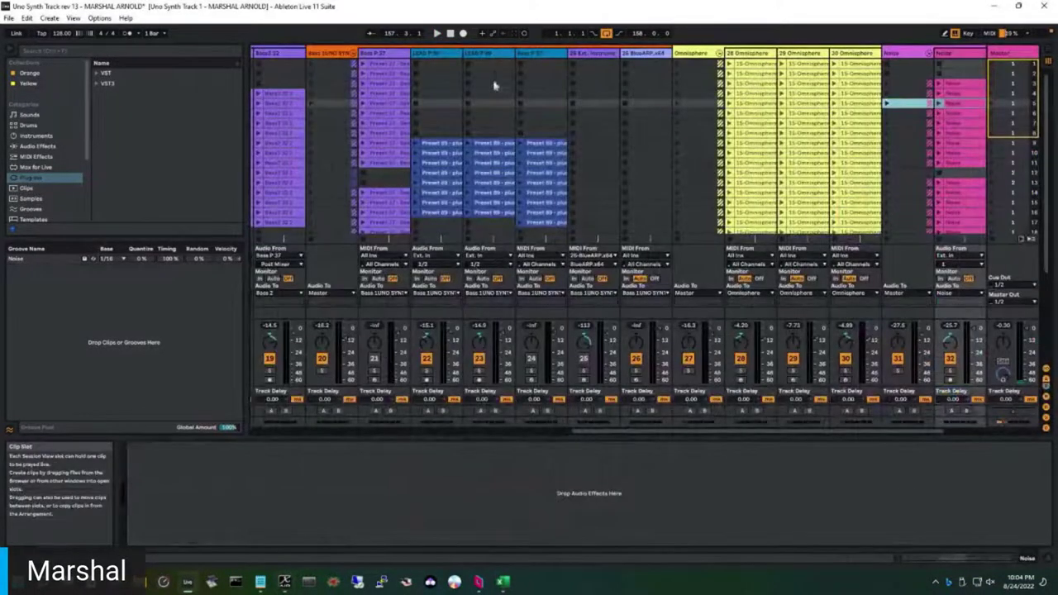
click(357, 54)
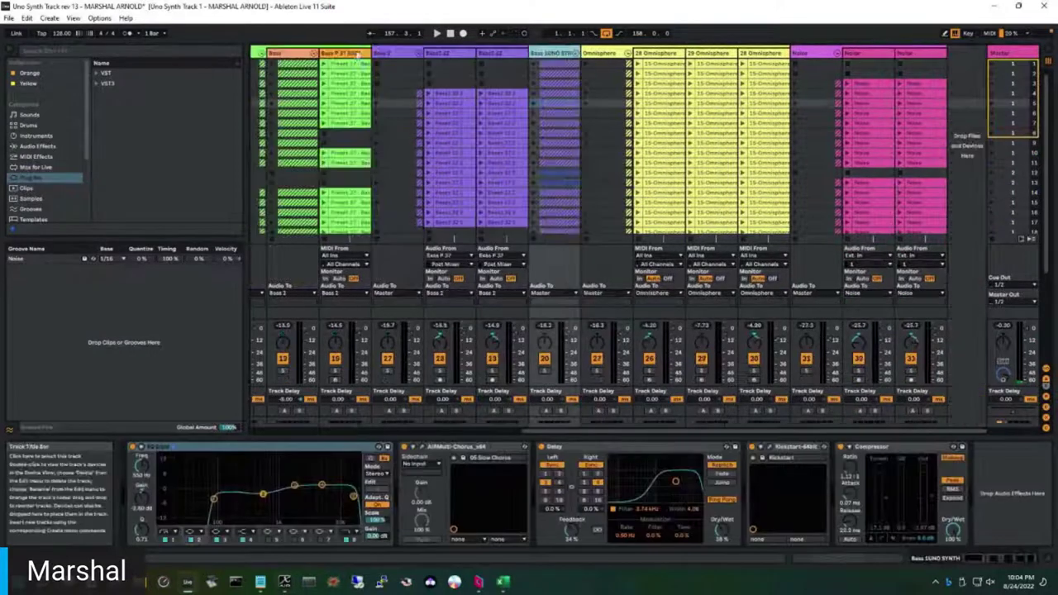
click(357, 54)
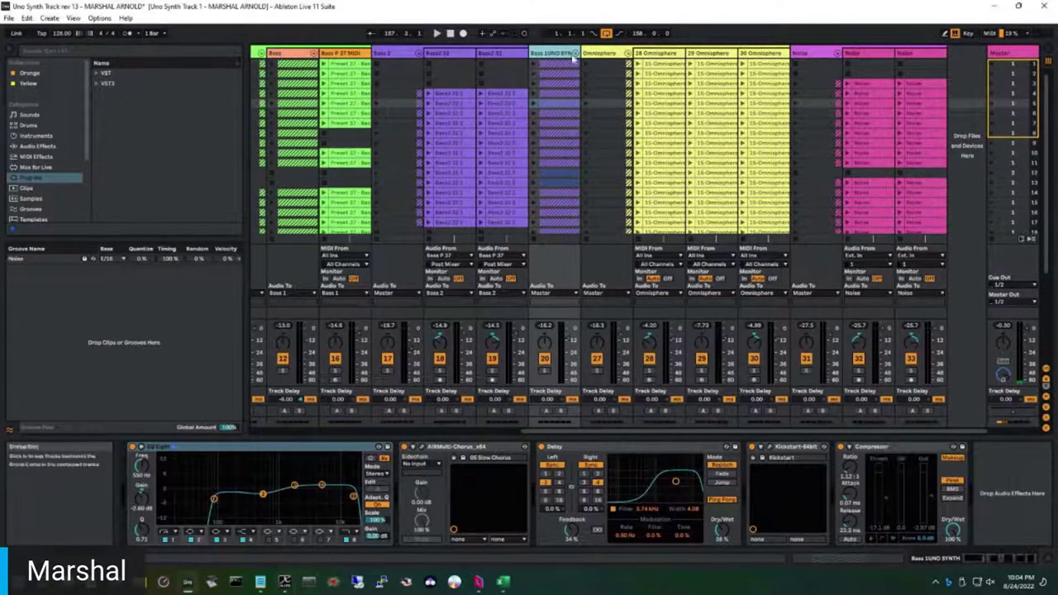
click(627, 53)
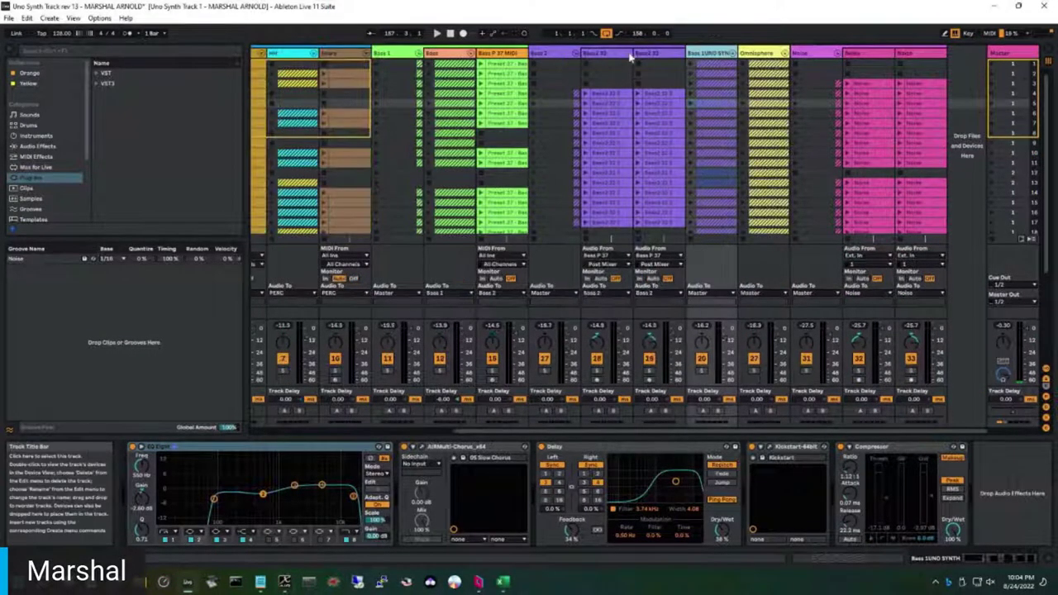
click(576, 54)
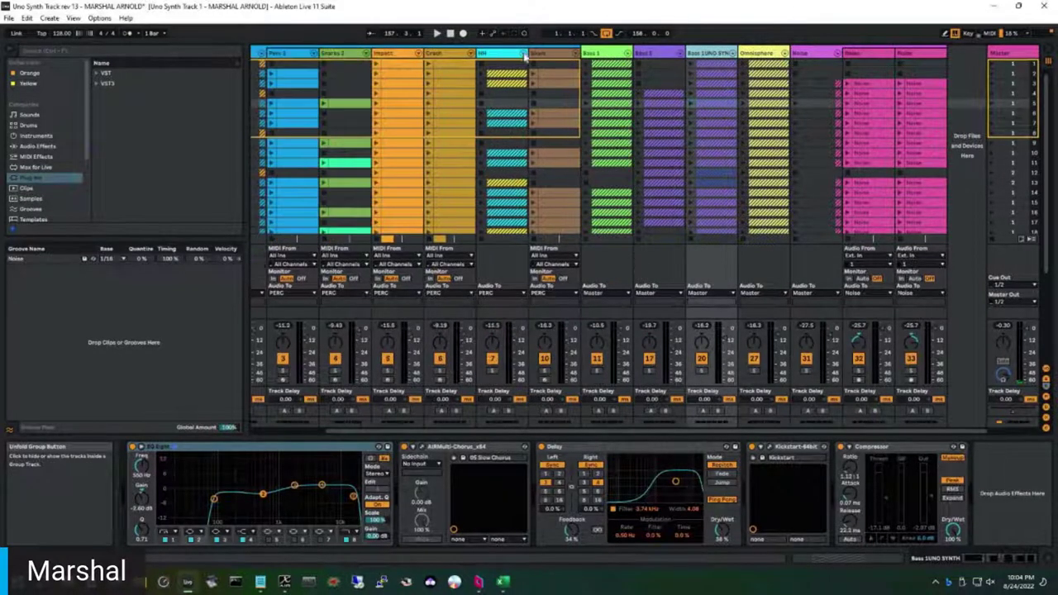
click(524, 54)
click(262, 54)
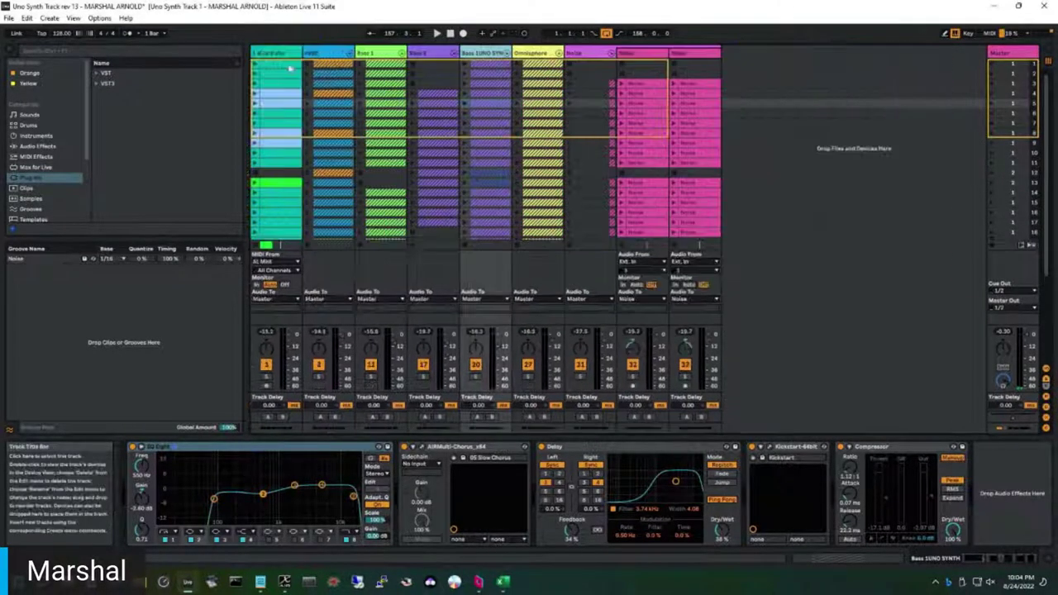
click(612, 53)
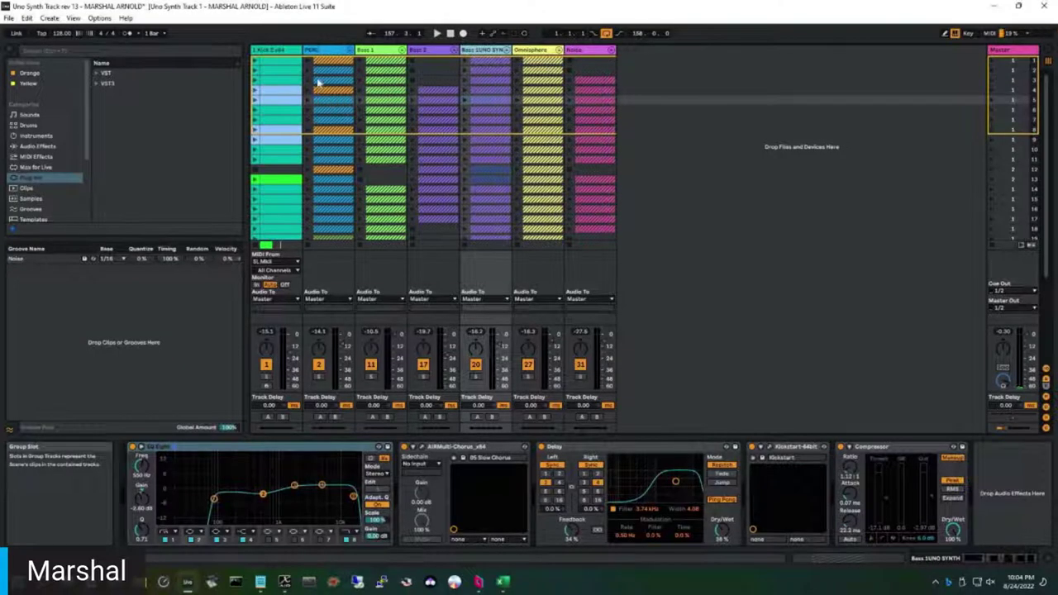
Select the kick track, show its Kick 2 plug-in window, and close the window again
click(286, 51)
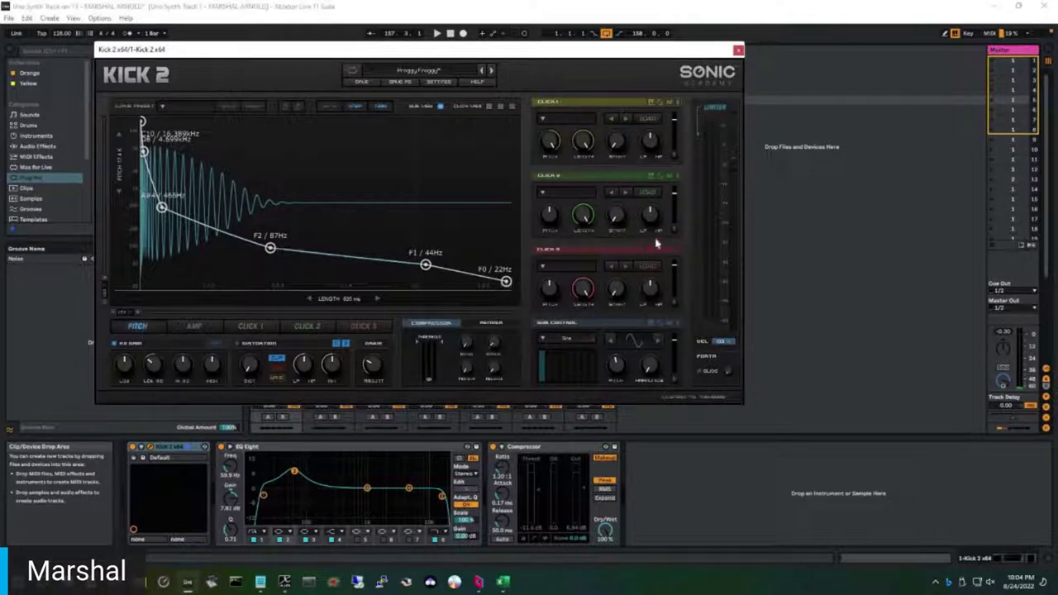
click(738, 51)
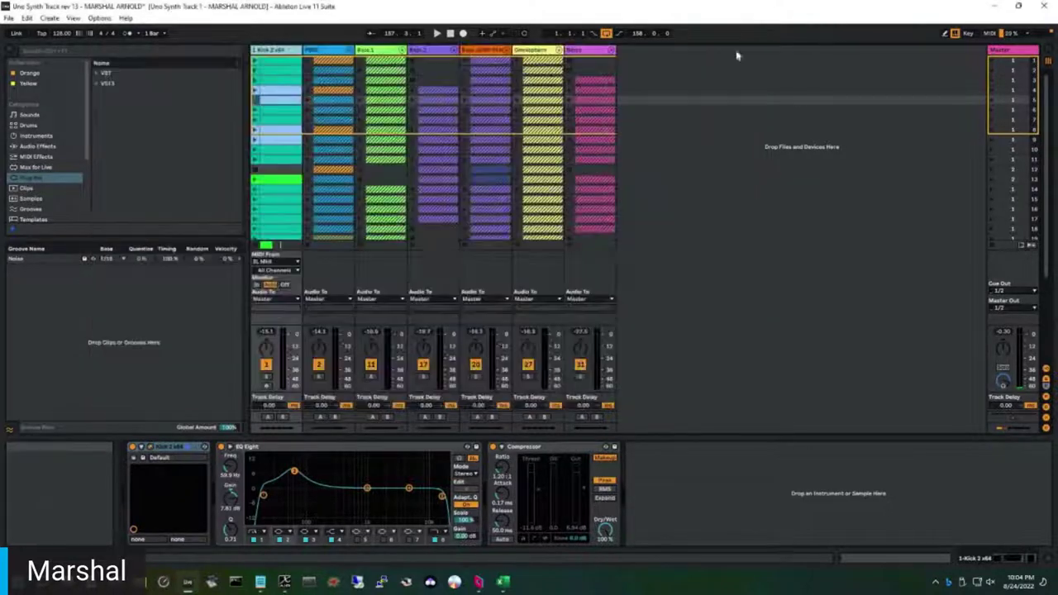
Unfold the PERC group, examine the devices on Perc 1, Snares 2 and Impact, and fold the group again
click(345, 51)
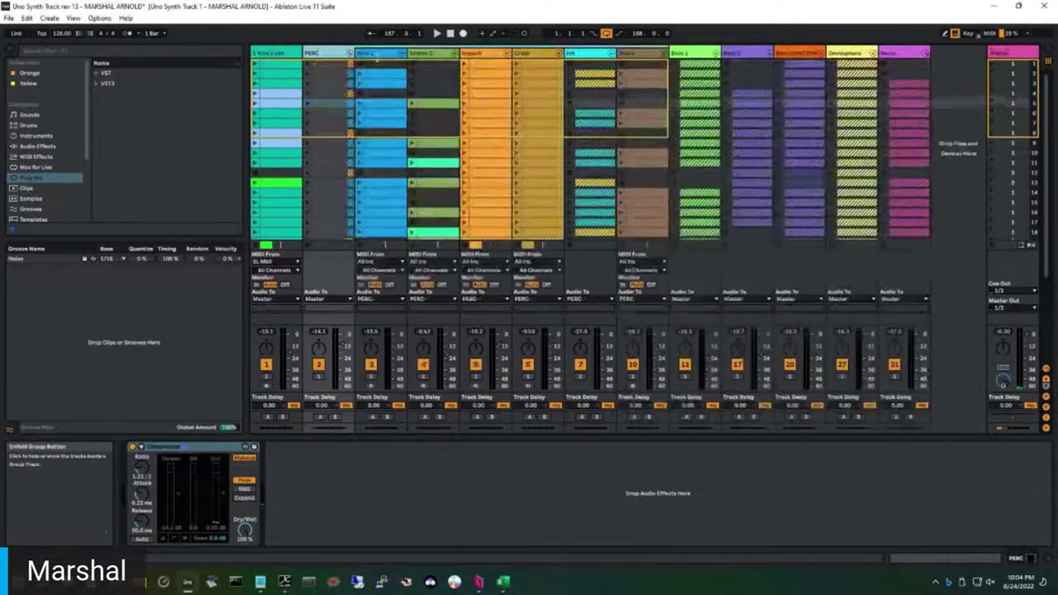
click(346, 50)
click(409, 77)
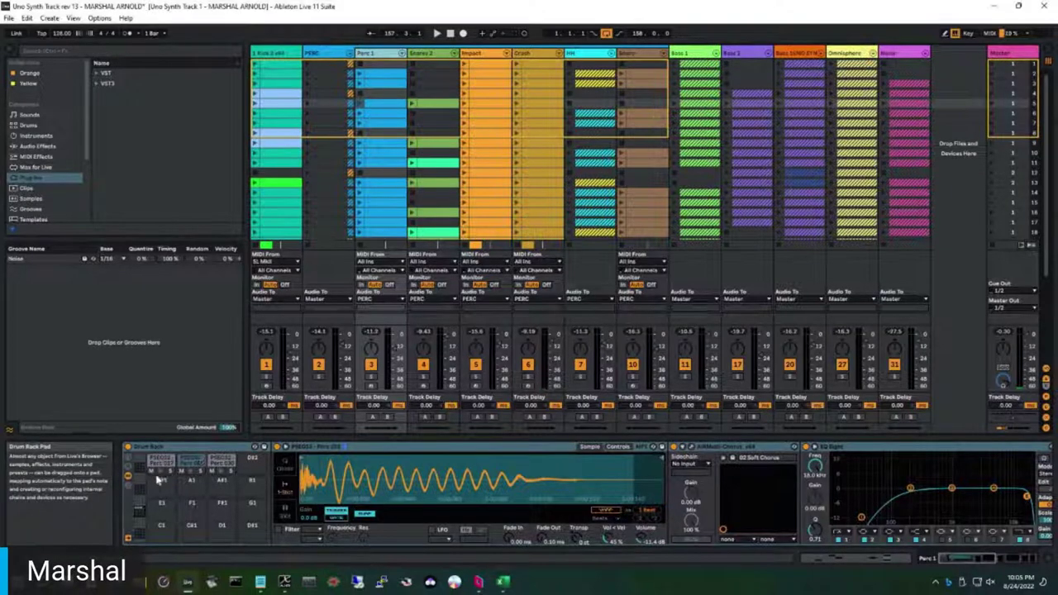
click(189, 473)
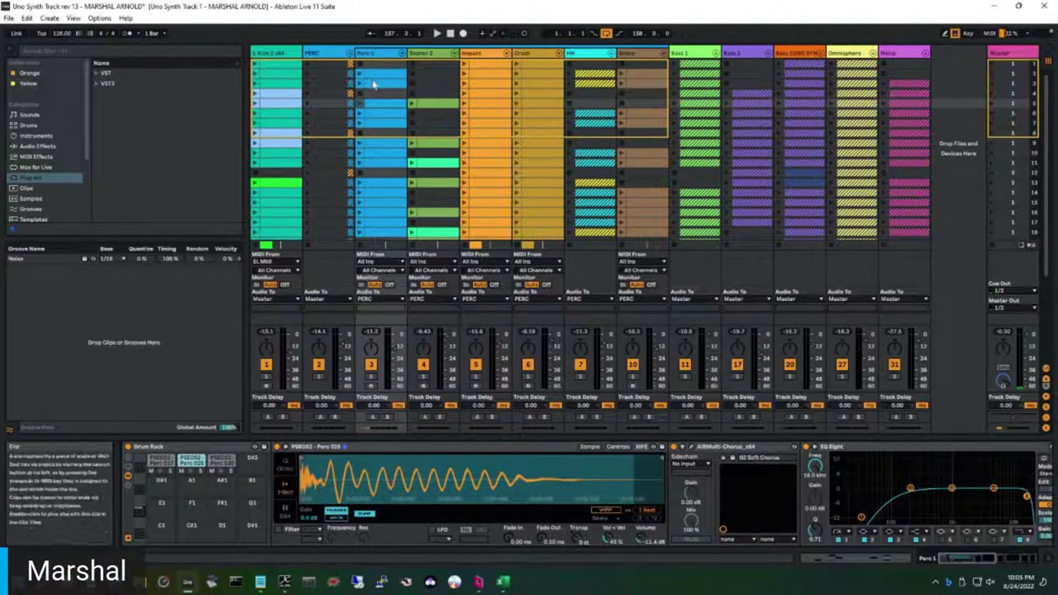
click(433, 55)
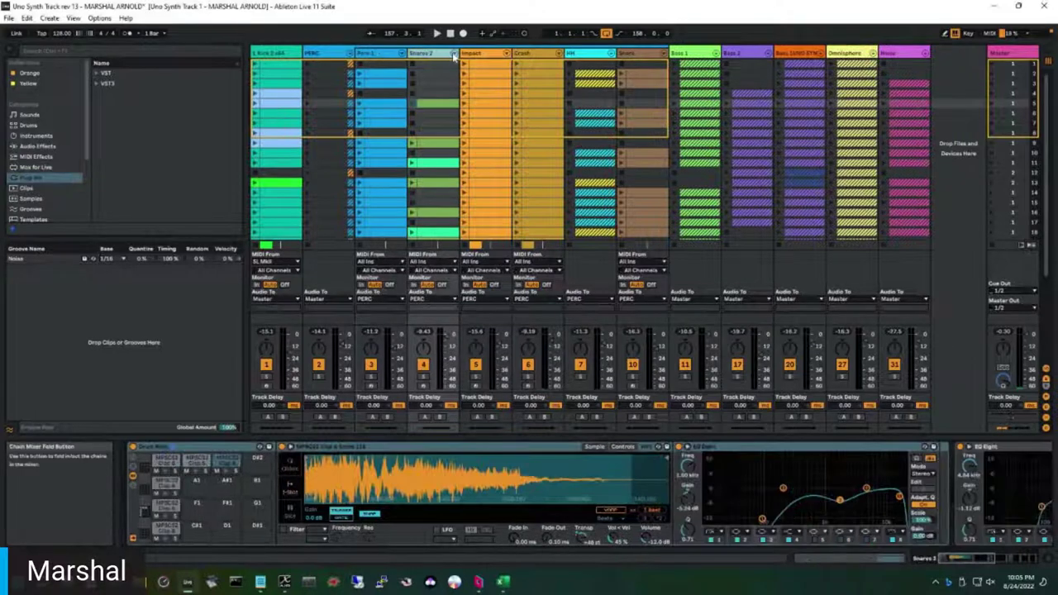
click(484, 54)
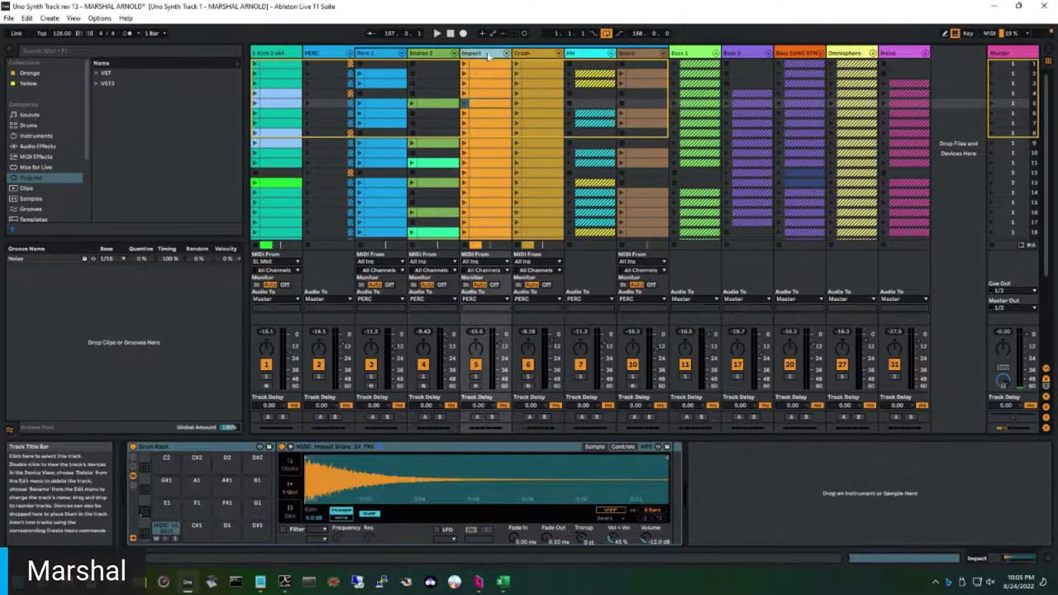
click(306, 53)
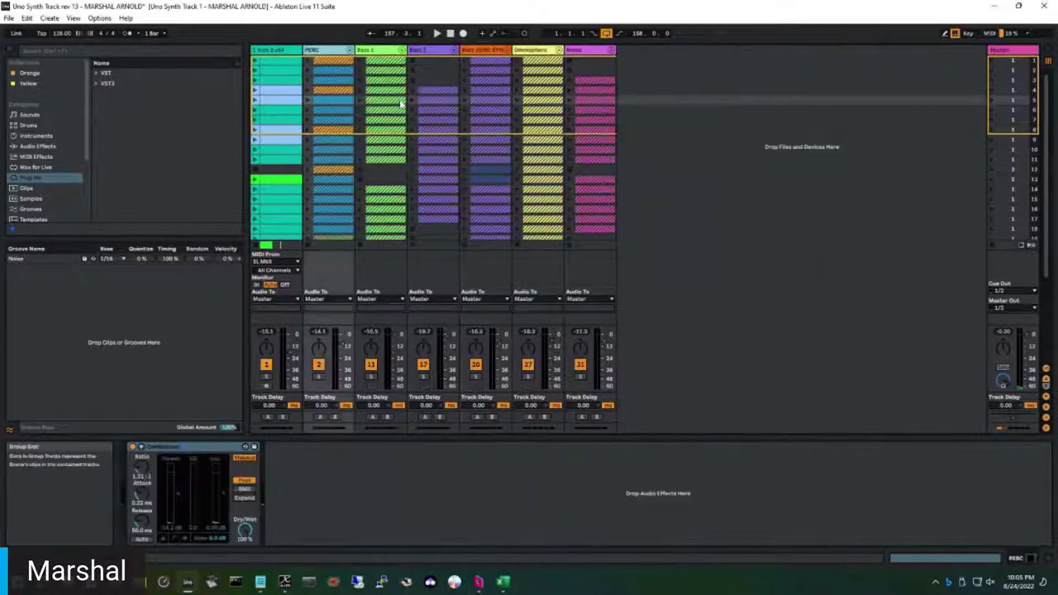
Unfold the Bass 1 group and its Bass subgroup, solo Bass, and launch scene 3 to audition it
click(402, 50)
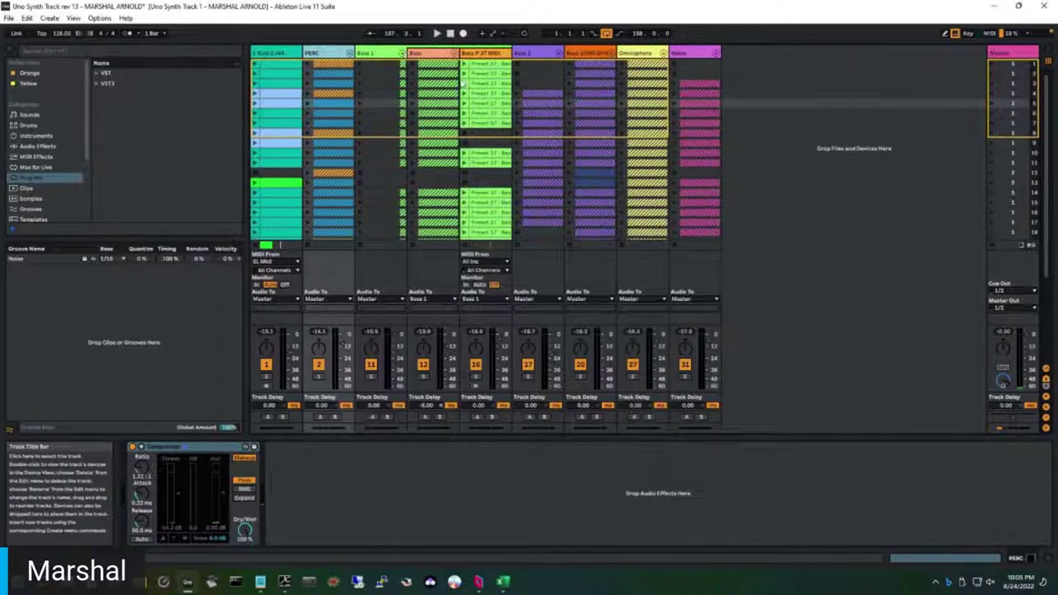
click(454, 53)
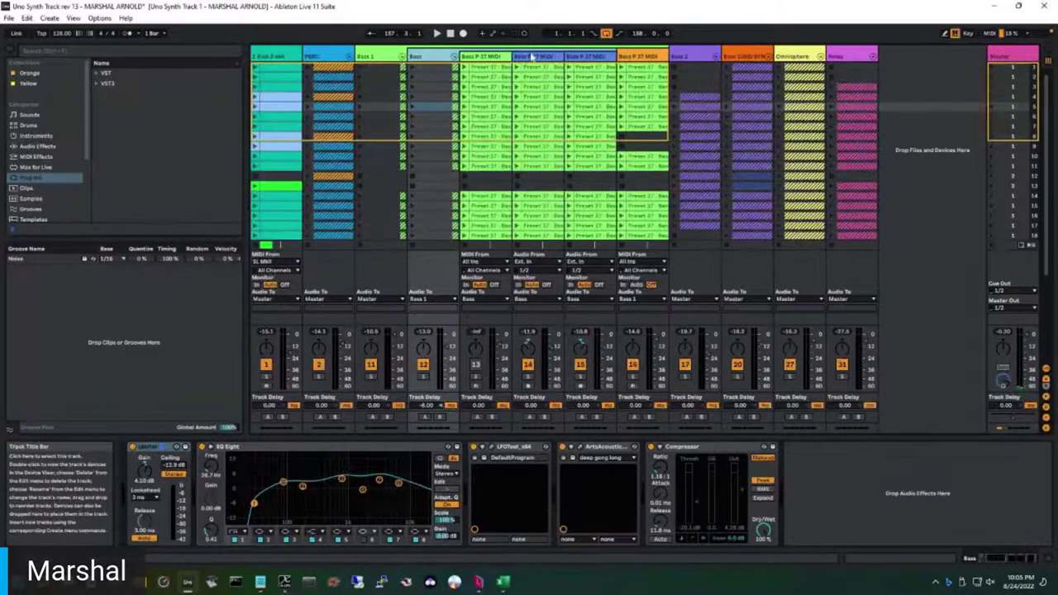
click(488, 347)
click(423, 376)
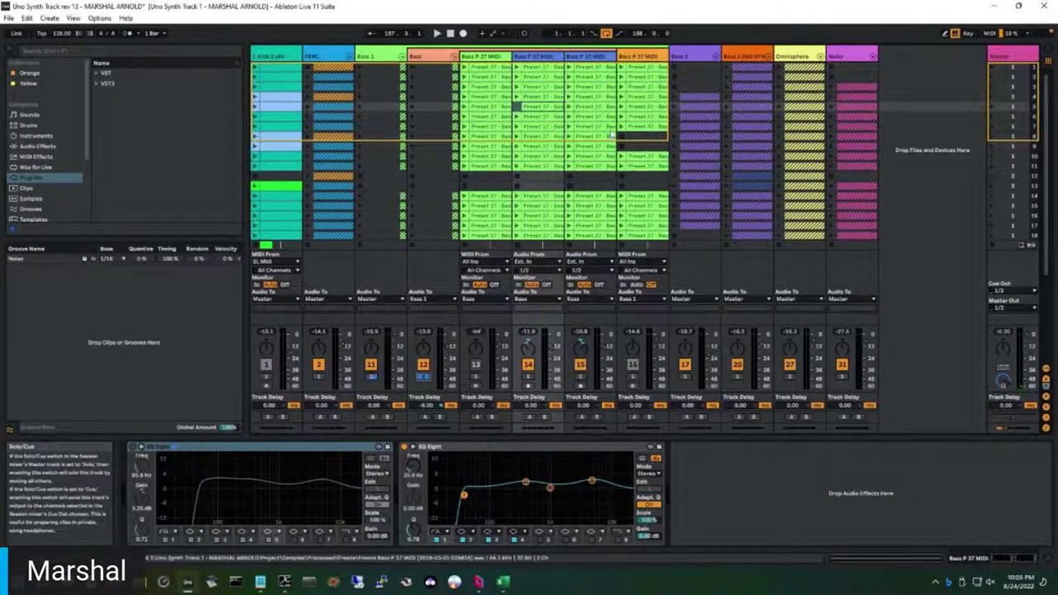
click(992, 86)
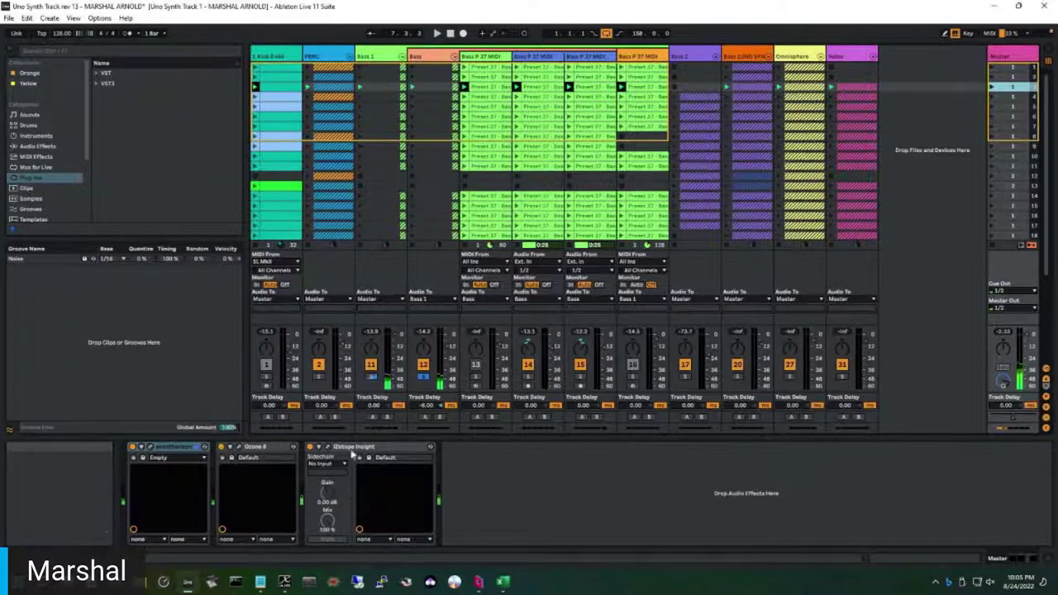
Show the Bass subgroup's device chain, examine the ArtsAcoustic Reverb plug-in window, and close it
click(428, 58)
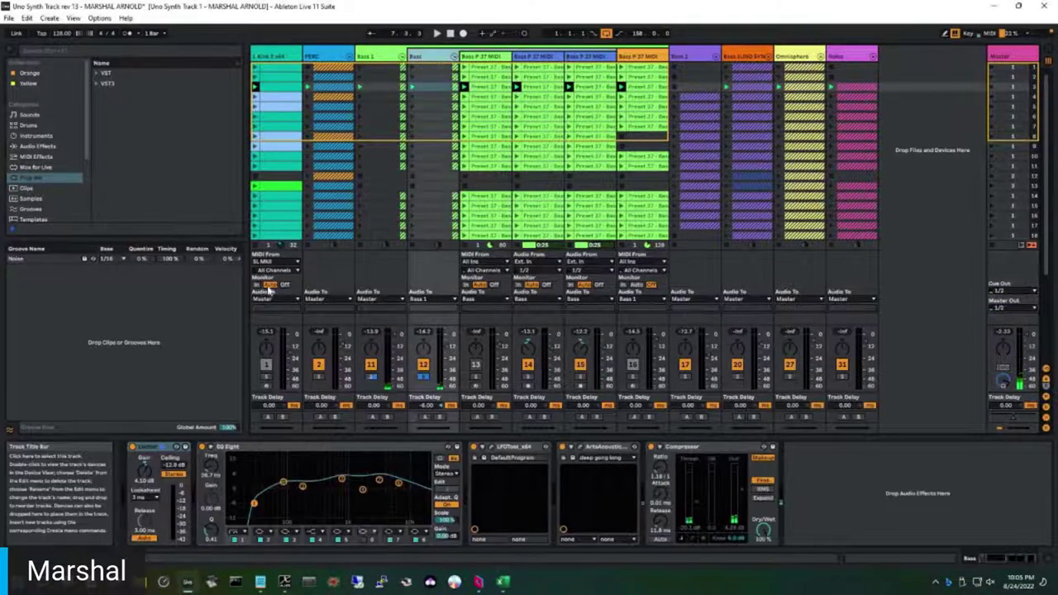
click(570, 447)
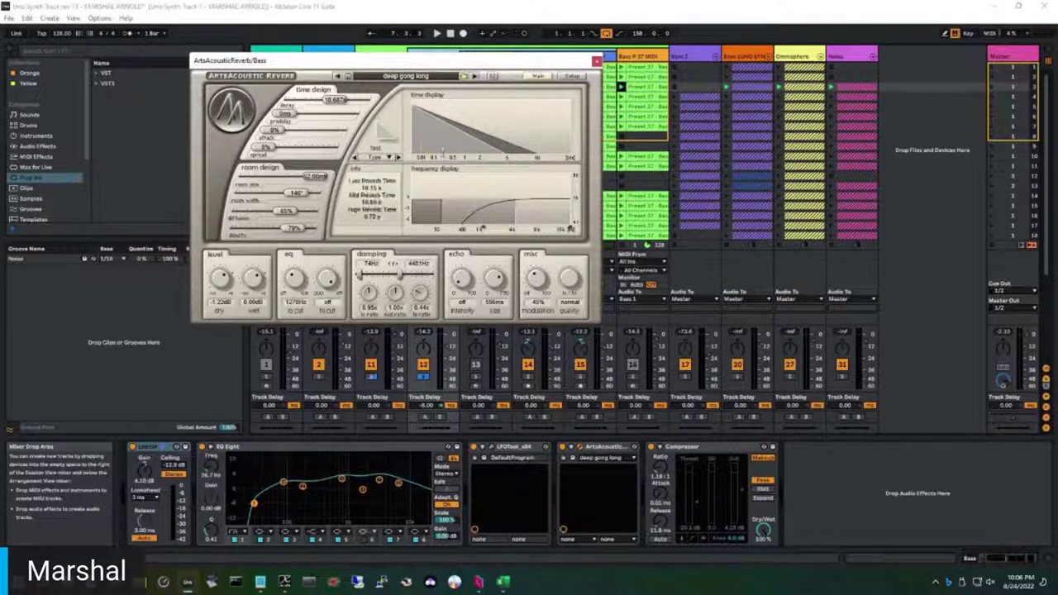
click(596, 60)
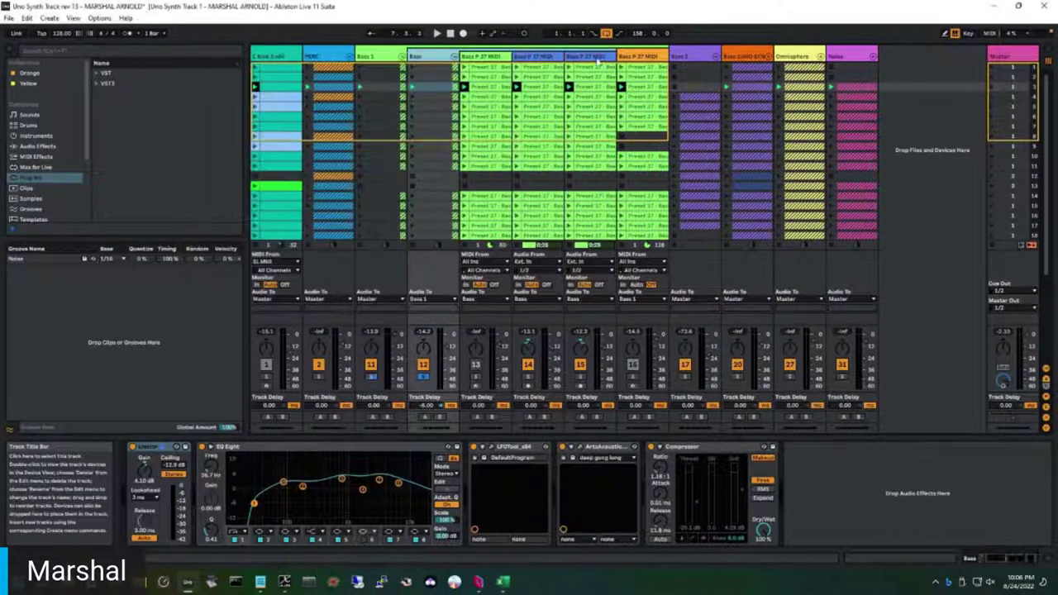
Select the orange Bass P 37 MIDI track 16 and deactivate the Bass subgroup during playback
click(642, 55)
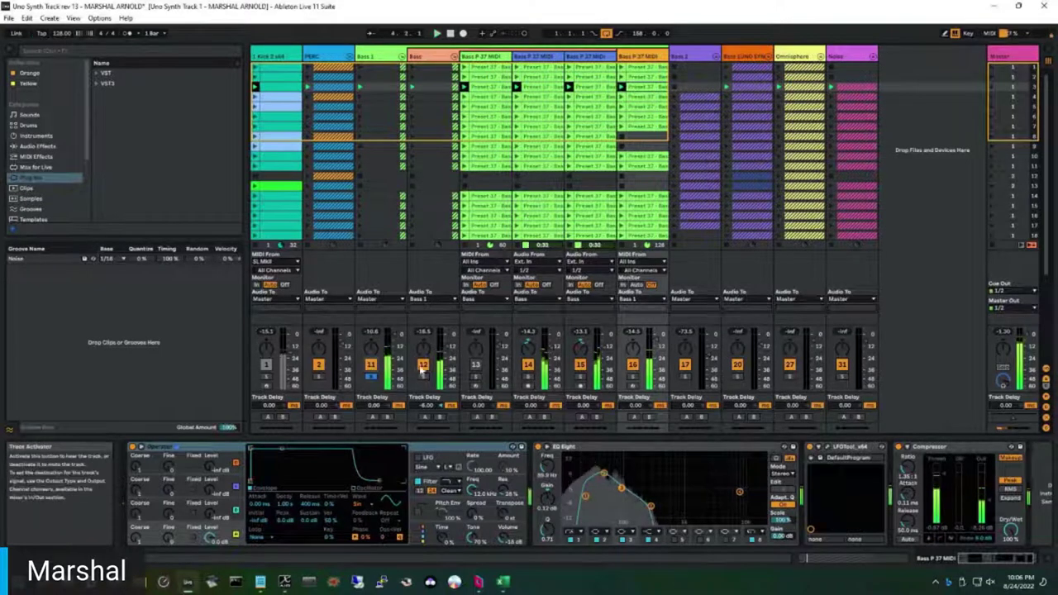
click(423, 366)
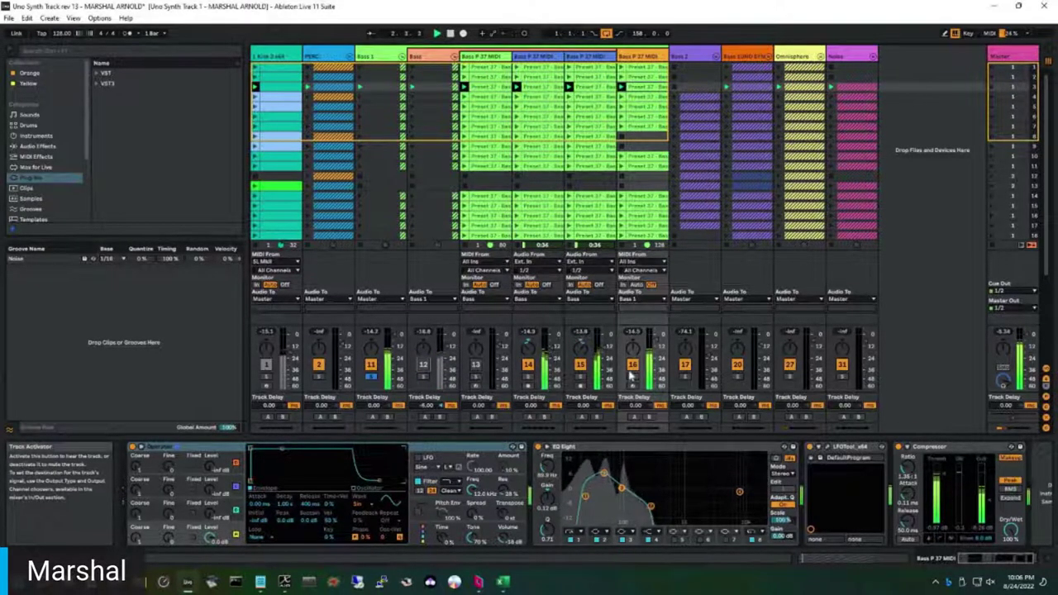
Reactivate the Bass subgroup, then fold it and its parent Bass 1 group
click(422, 365)
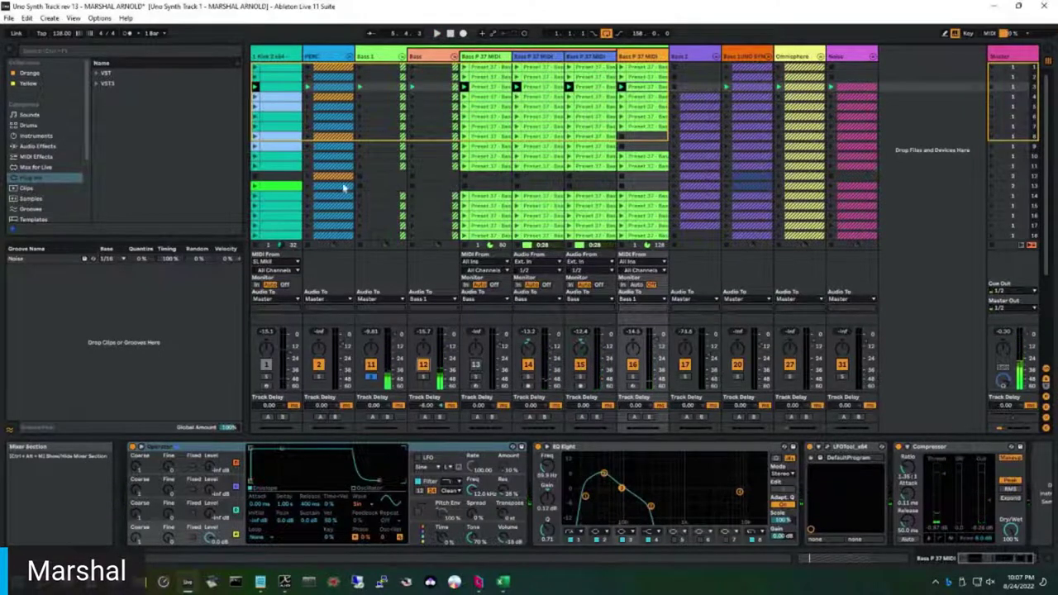
key(Delete)
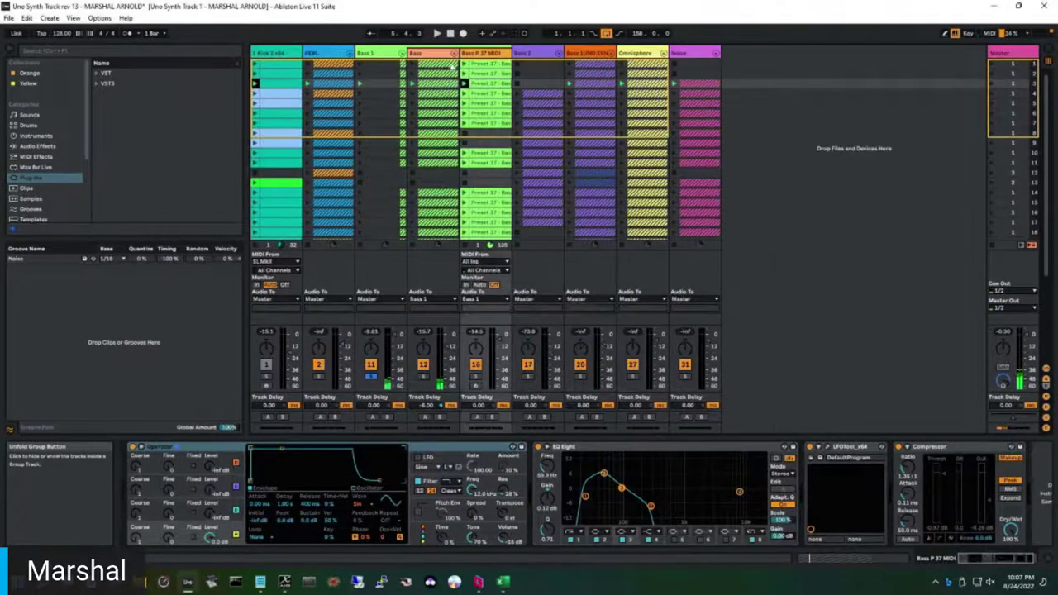
key(Delete)
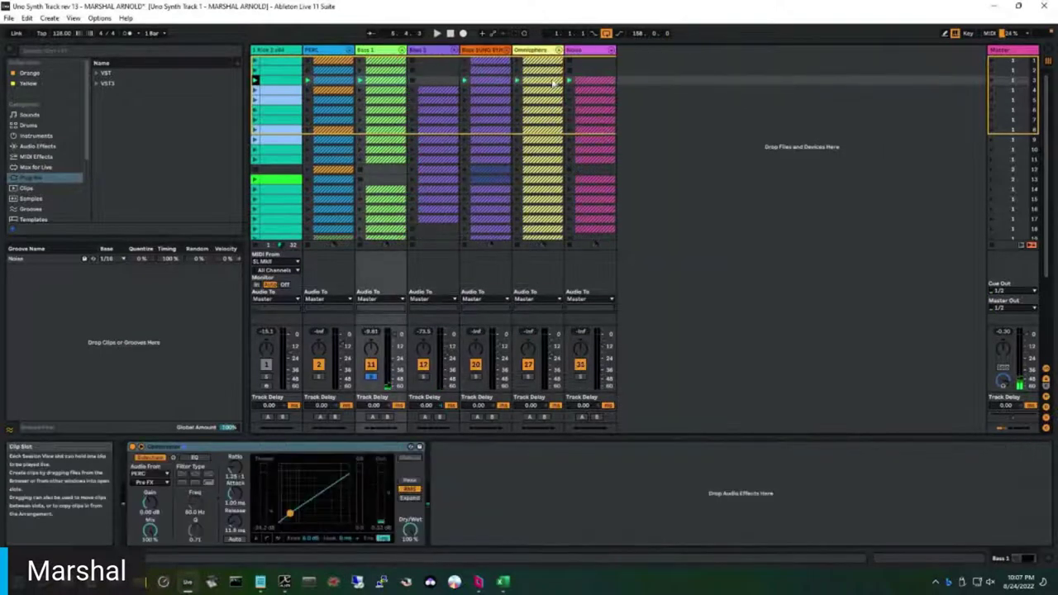
Unfold the Bass 2 group, solo it, audition it with scene 5, and fold it again
click(453, 51)
key(ctrl+z)
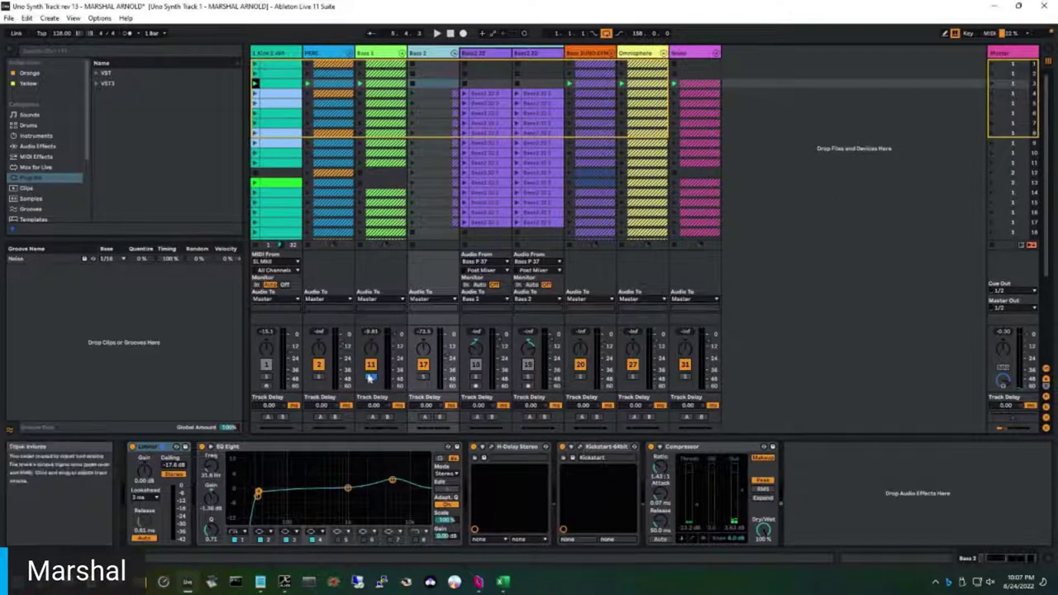
click(423, 376)
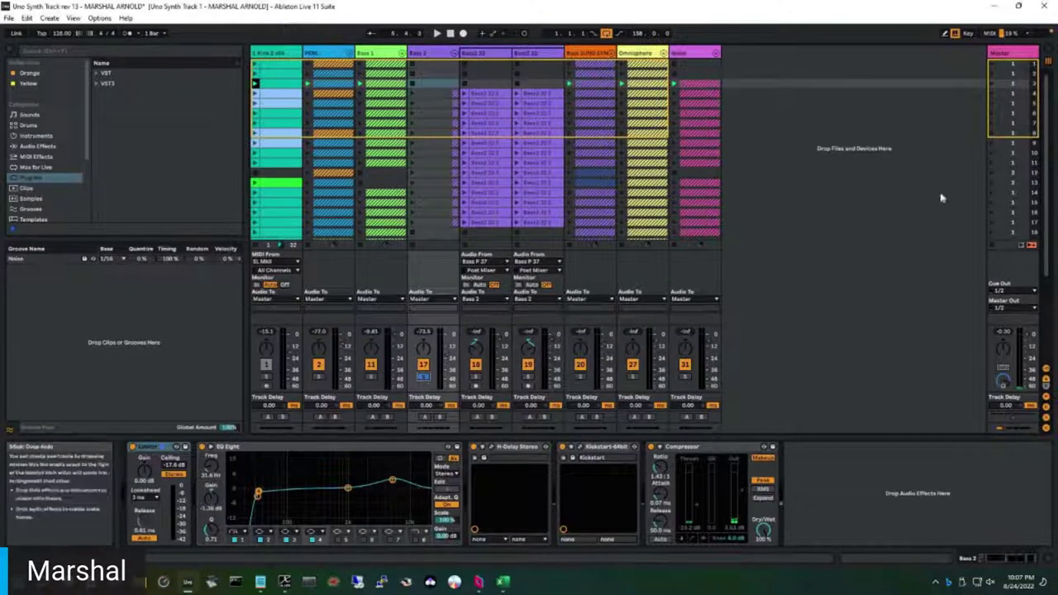
click(991, 105)
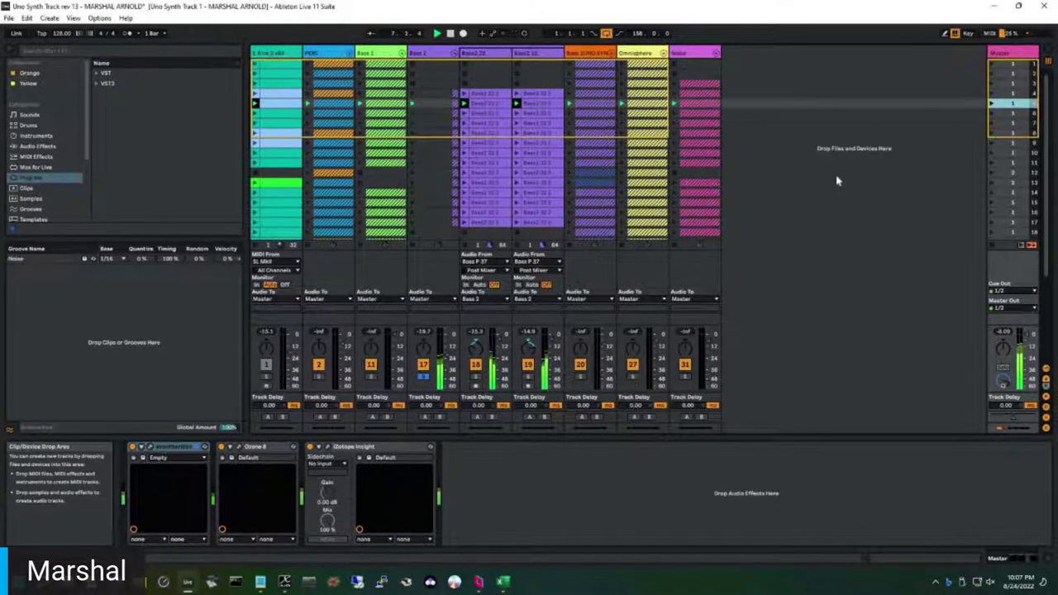
click(453, 53)
Unfold the Bass 1UNO SYNTH group, launch scene 10, and solo the group to audition it
click(501, 53)
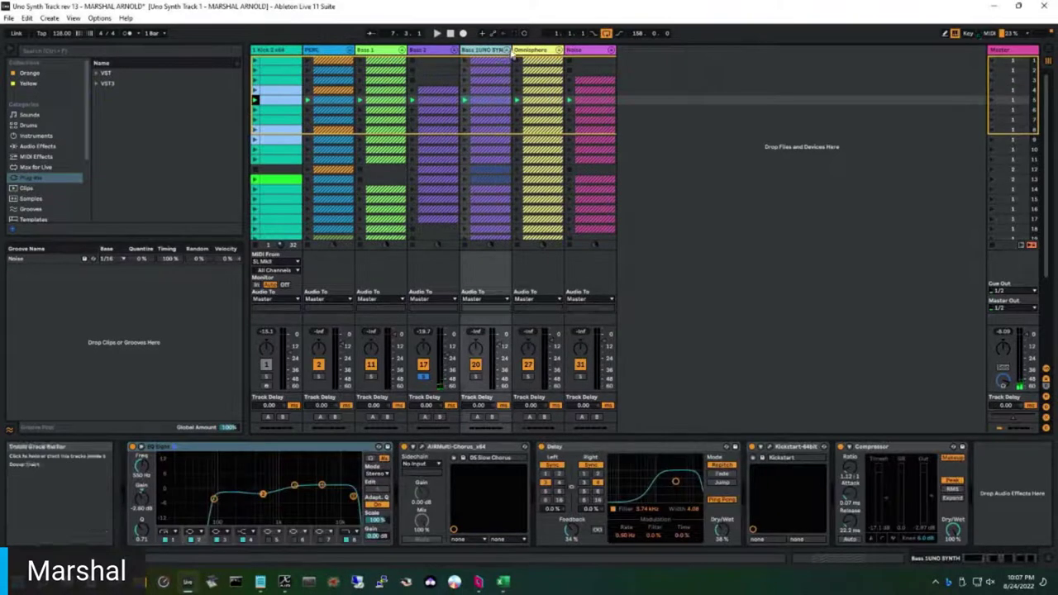
click(505, 51)
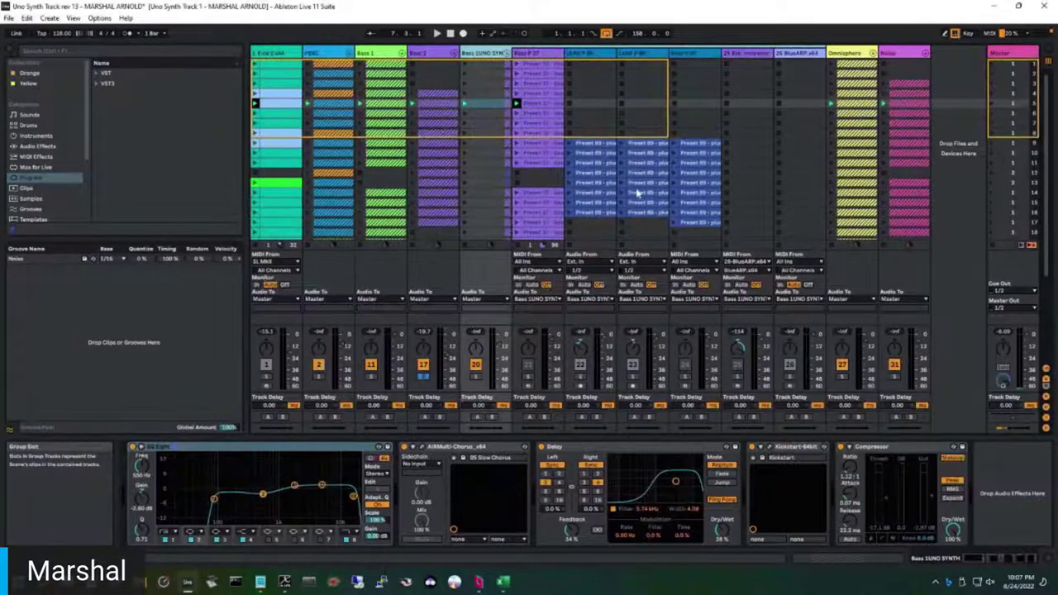
click(993, 153)
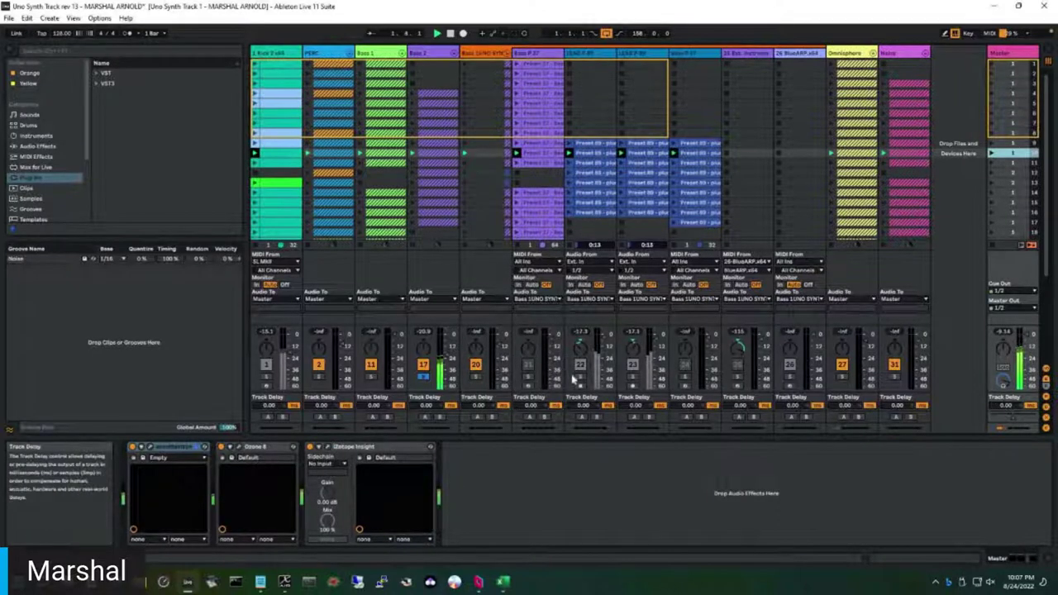
click(526, 376)
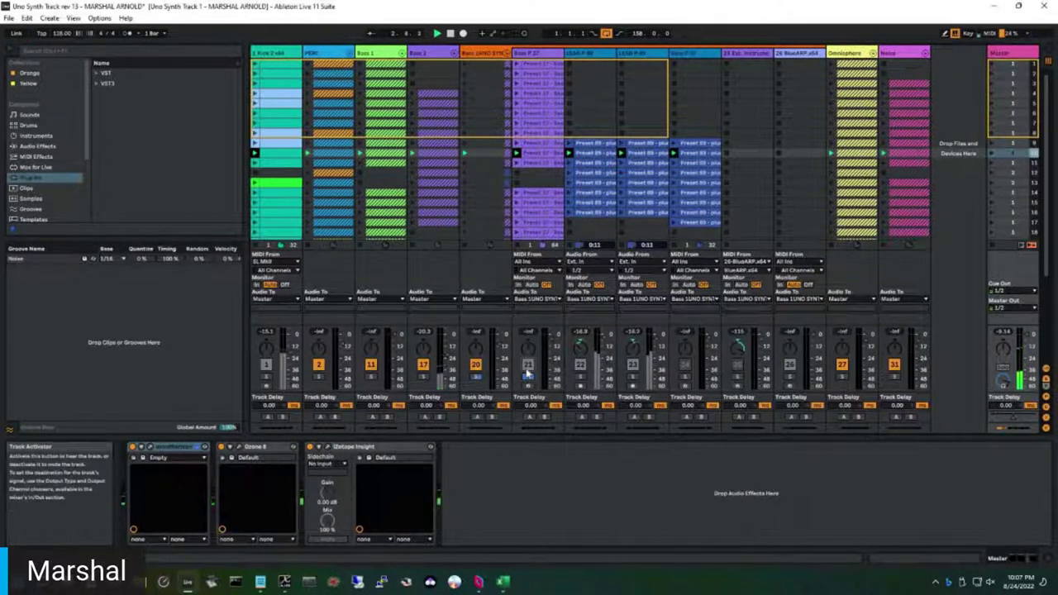
click(477, 377)
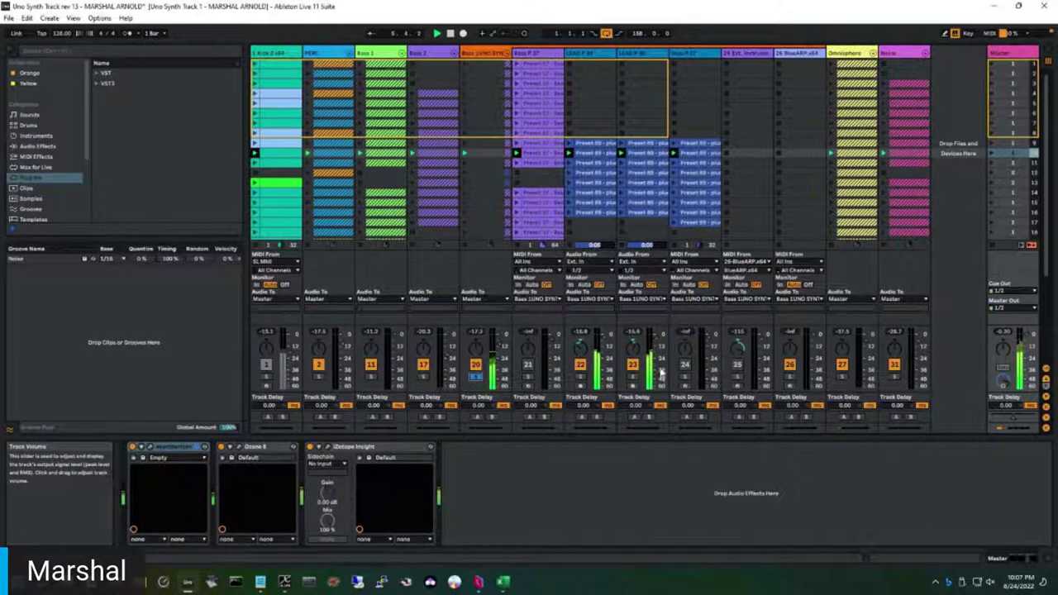
Show the Bass 1UNO SYNTH group's device chain, examine the Kickstart plug-in window, and close it
click(488, 53)
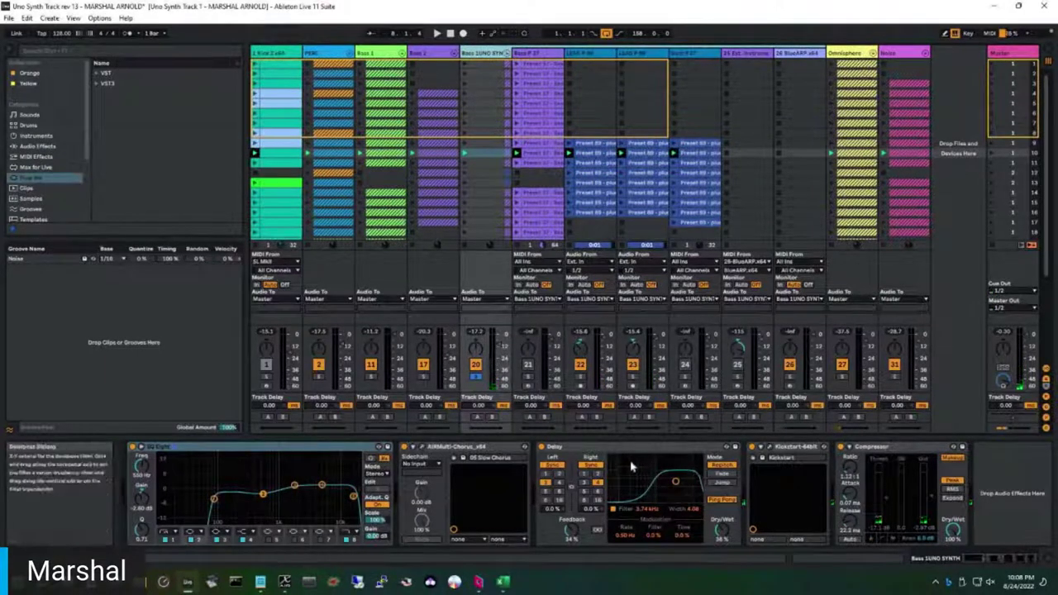
click(772, 447)
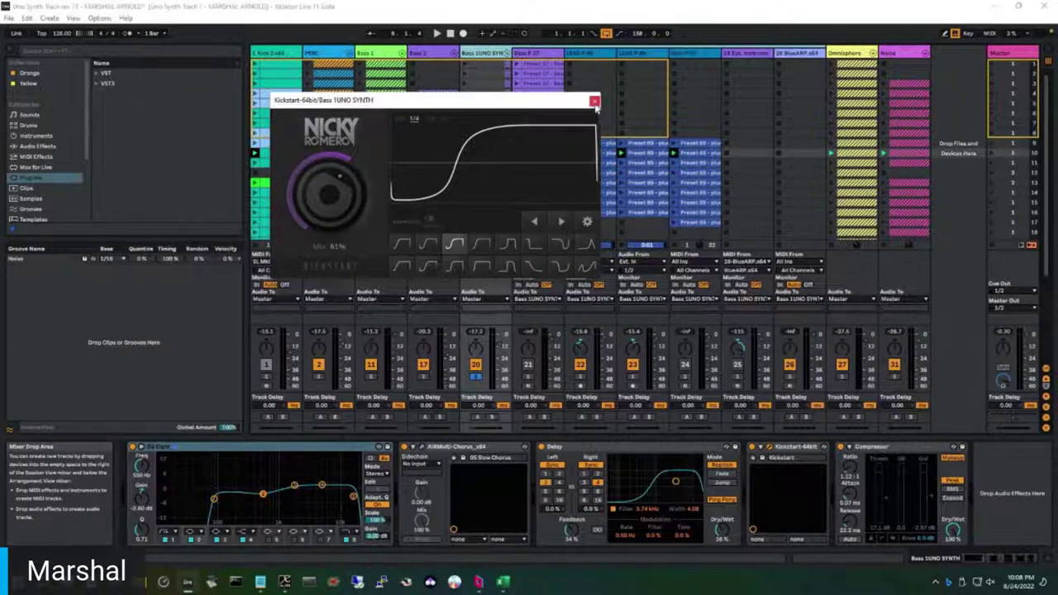
click(594, 101)
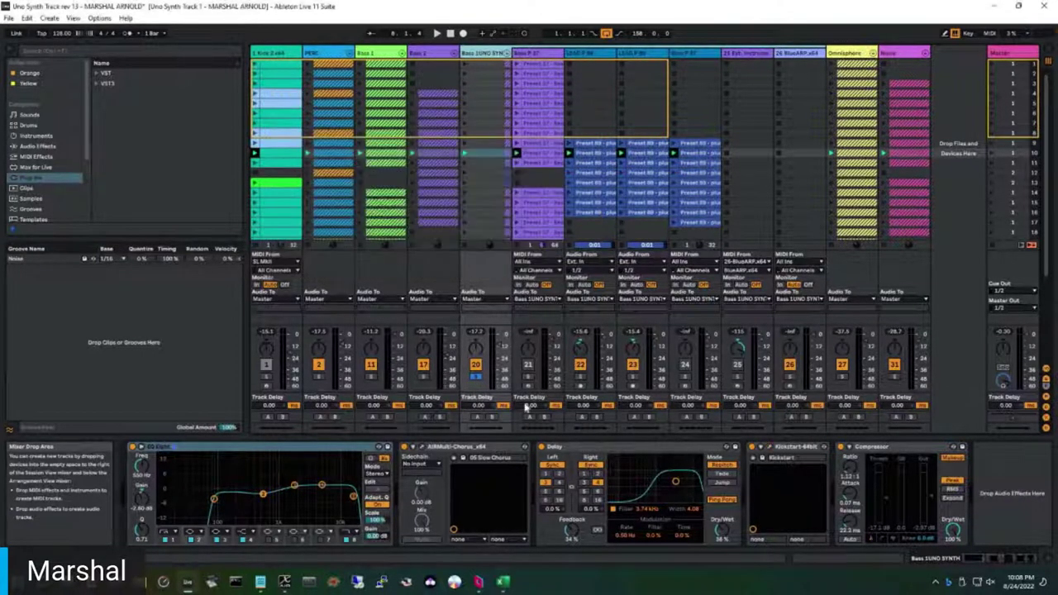
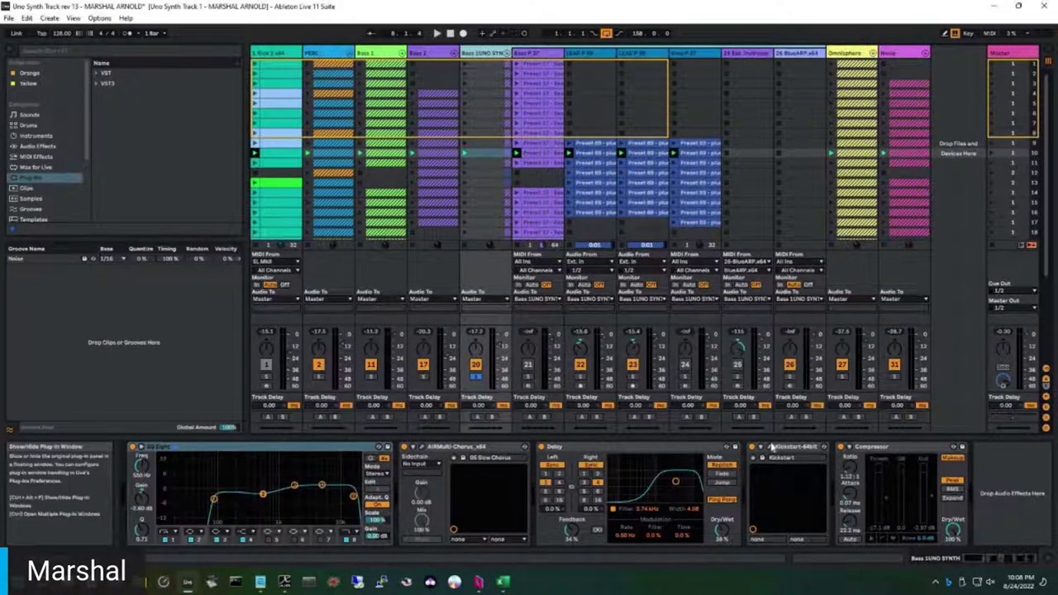
click(777, 446)
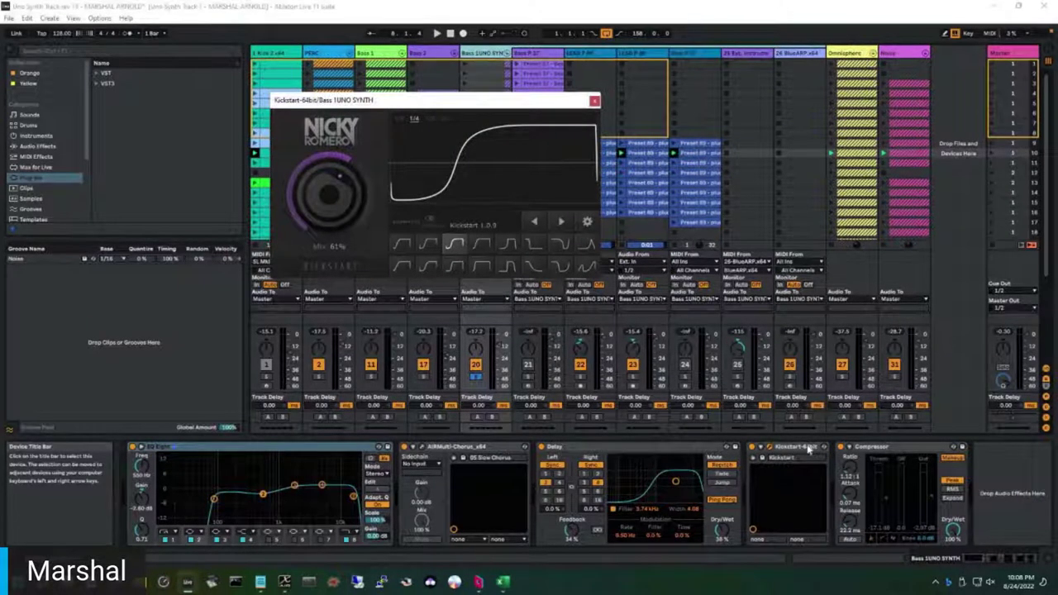
click(593, 102)
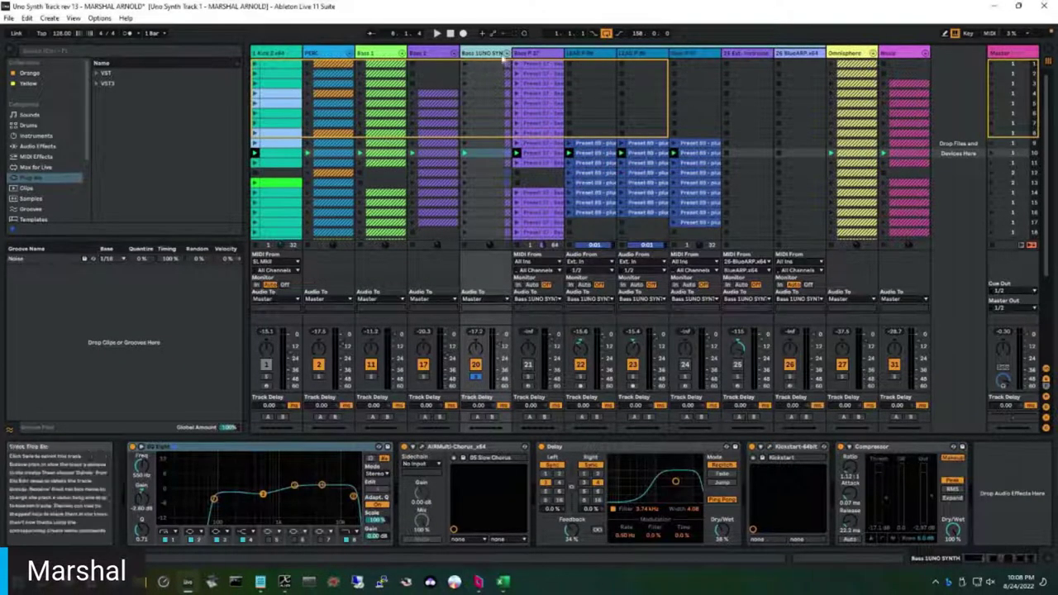
Fold the Bass 1UNO SYNTH group, unfold Omnisphere, and examine the Omnisphere instrument window on track 28 before closing it
key(Delete)
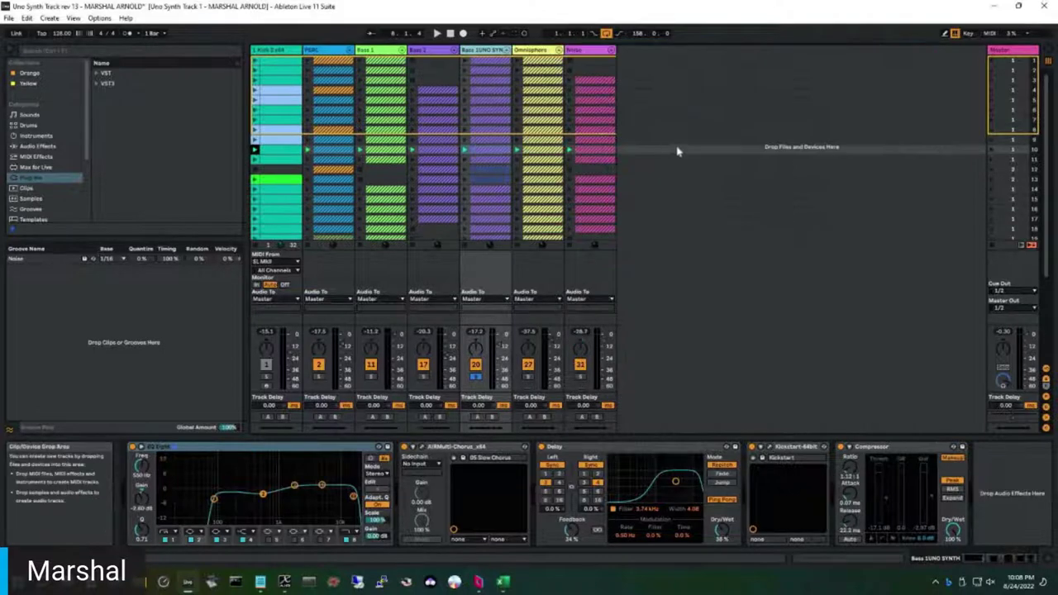
click(560, 52)
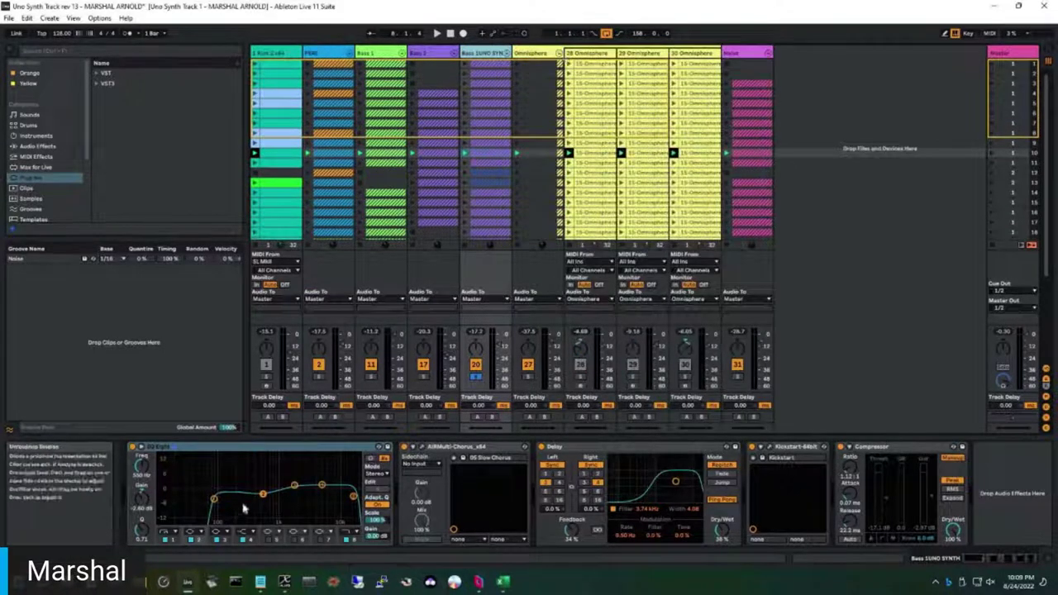
click(537, 52)
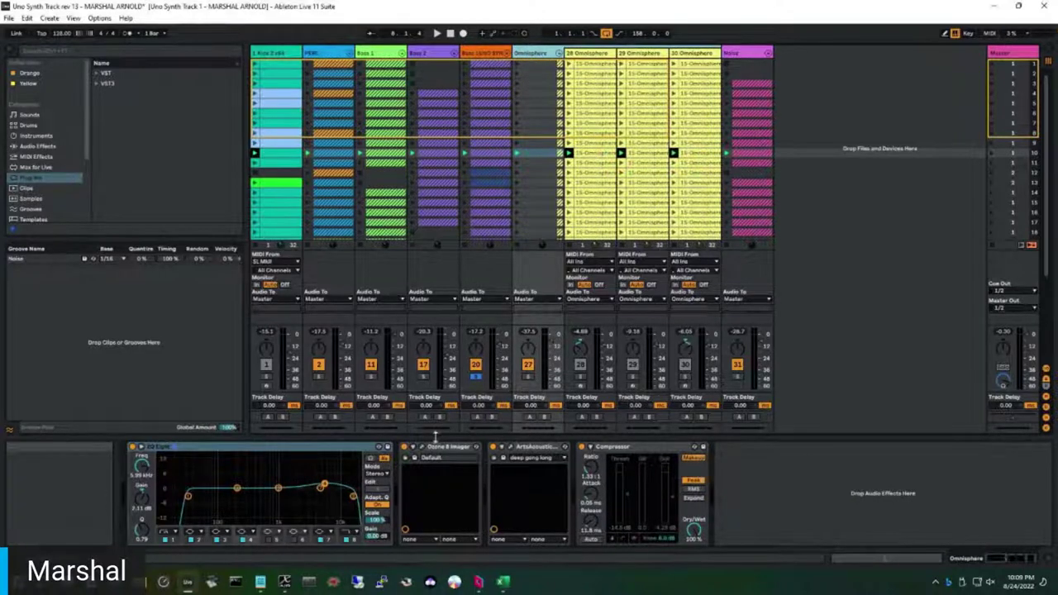
click(584, 55)
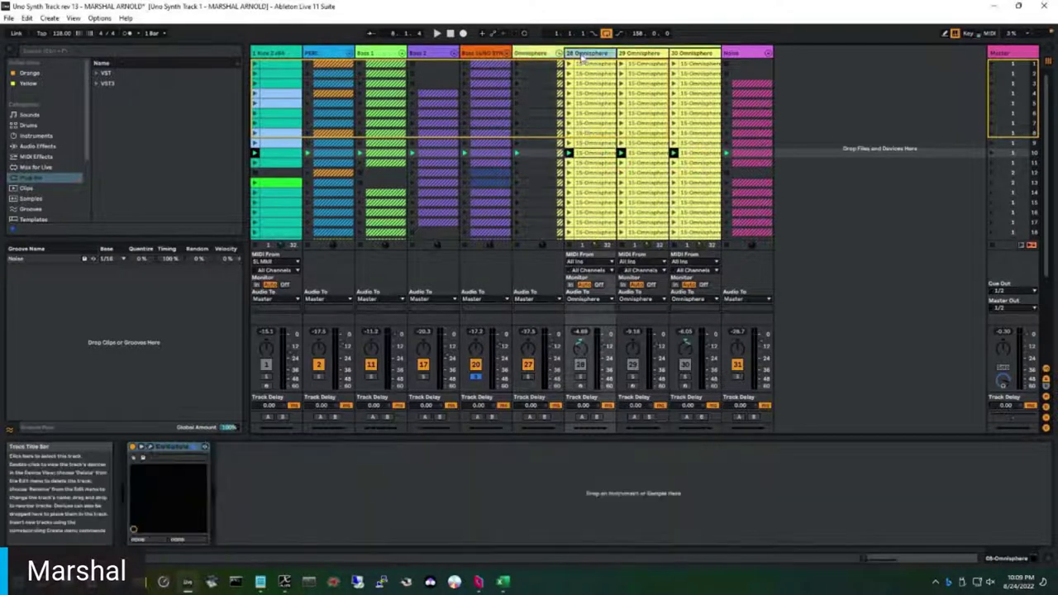
click(151, 451)
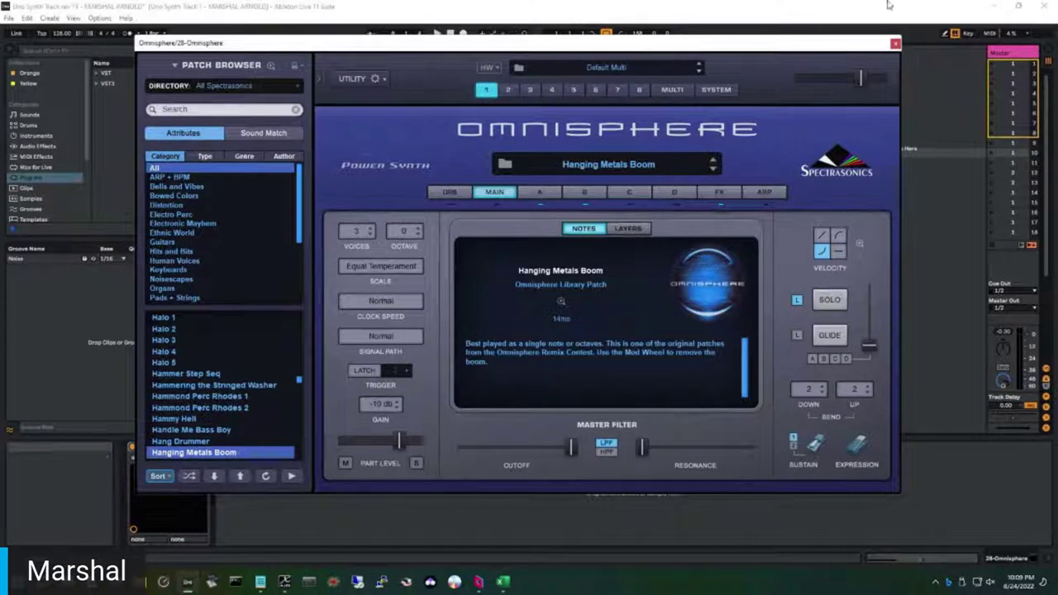
click(895, 43)
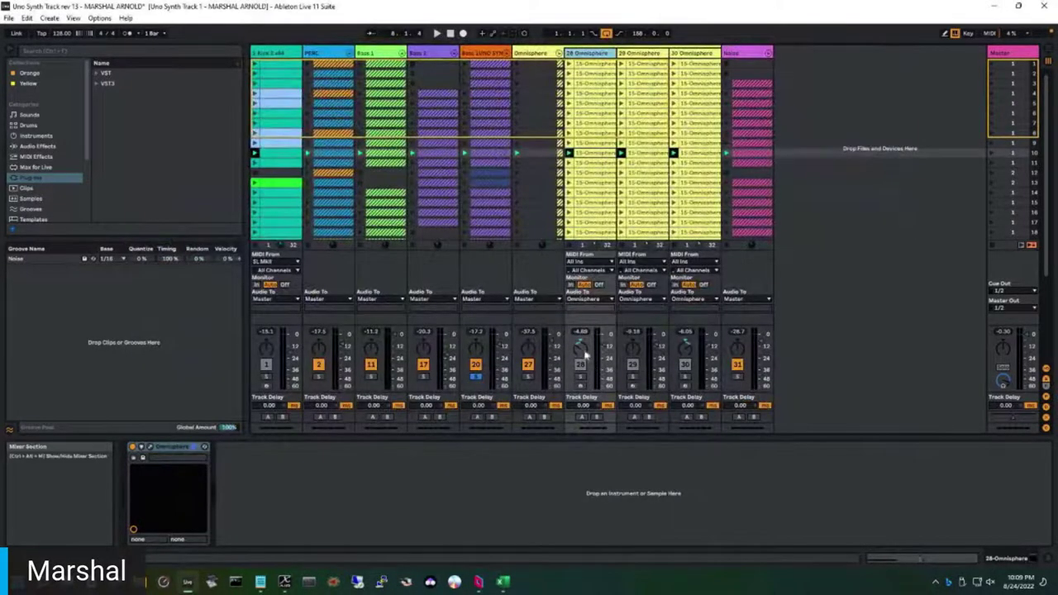
Solo the Omnisphere group to audition it, select track 28's first clip, and fold the group
click(528, 377)
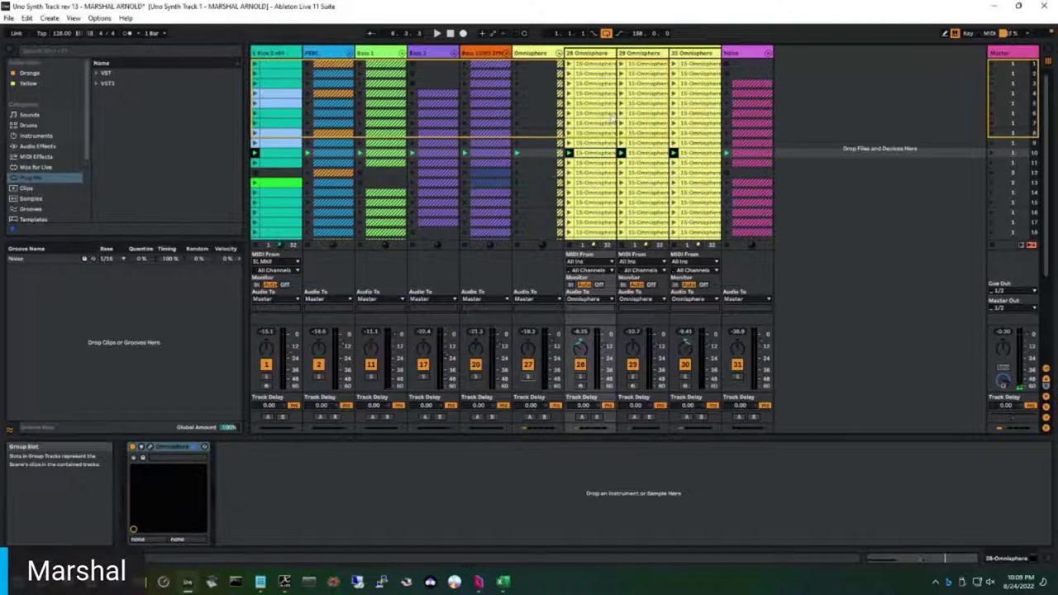
click(595, 64)
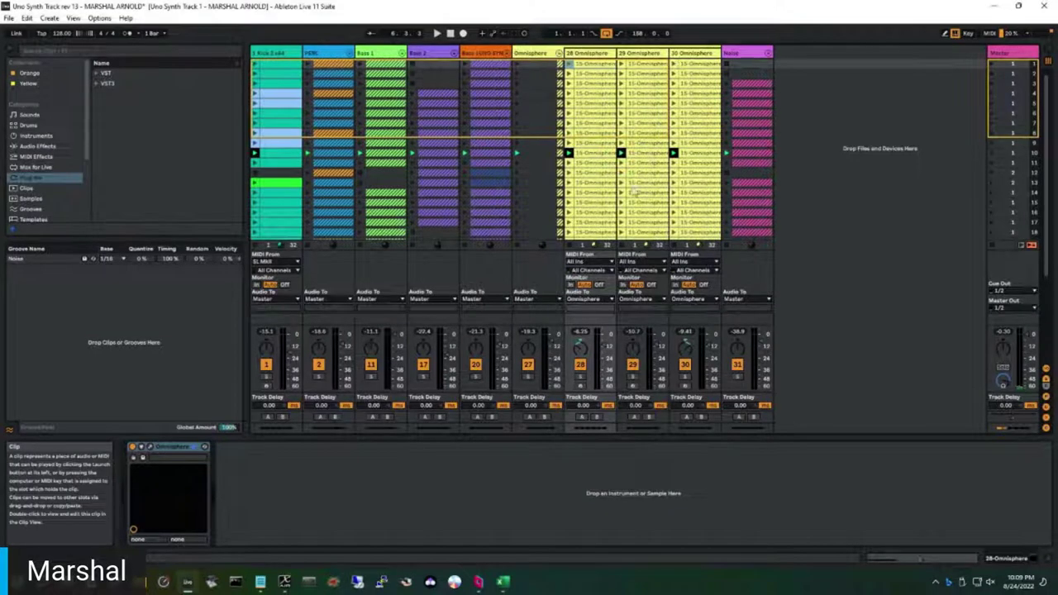
click(558, 53)
Unfold and solo the Noise group, then open the MetaFlanger plug-in from its device chain
click(611, 50)
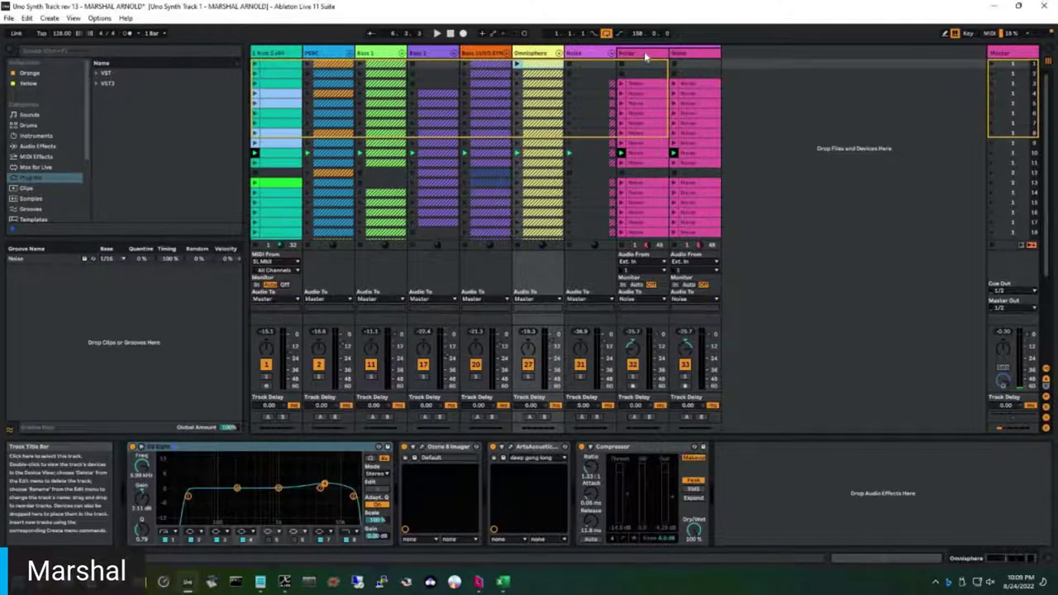
click(580, 377)
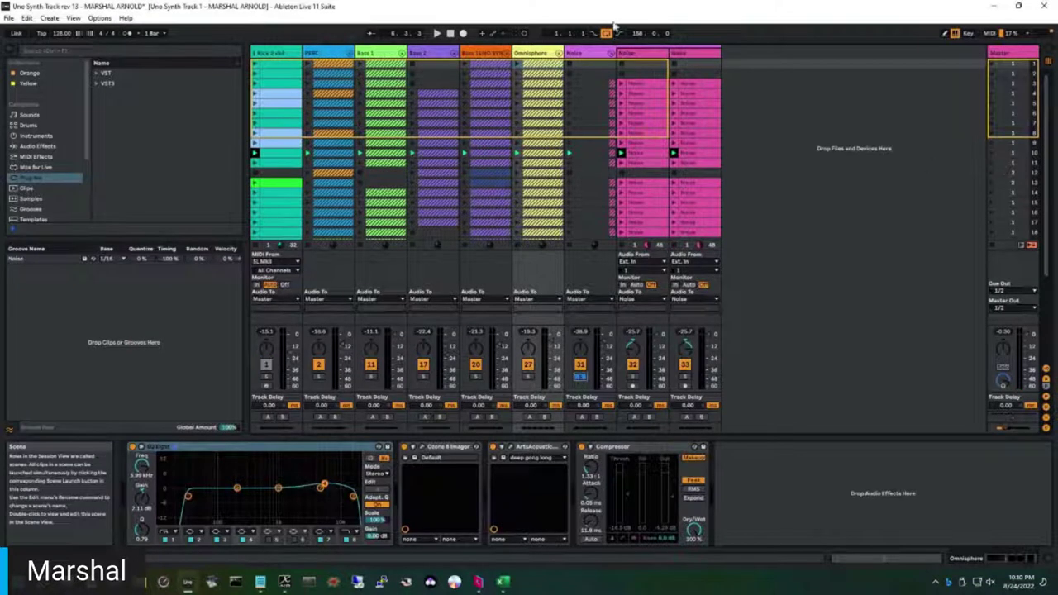
click(595, 54)
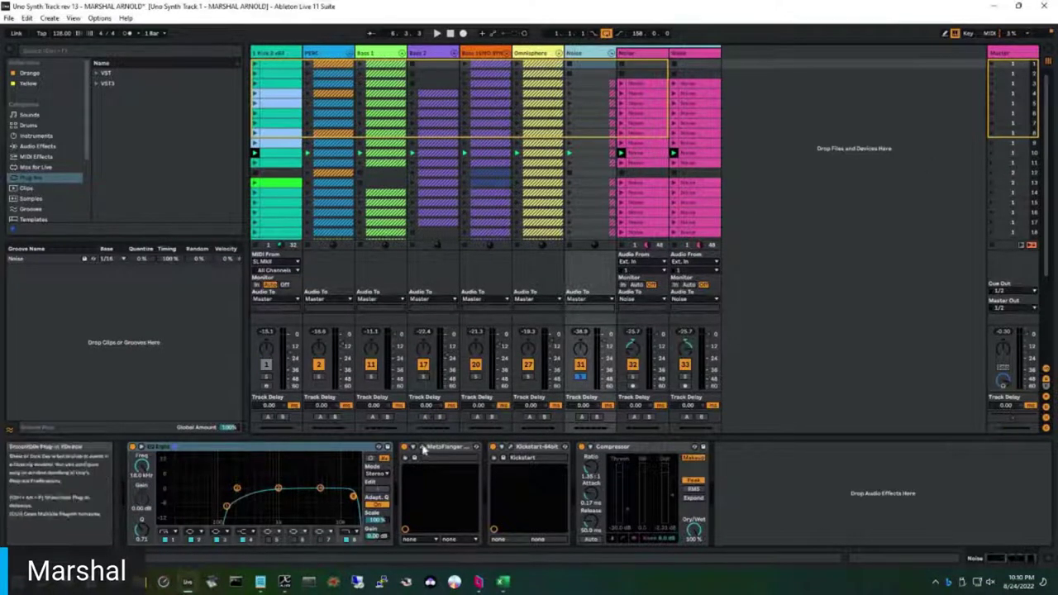
click(422, 447)
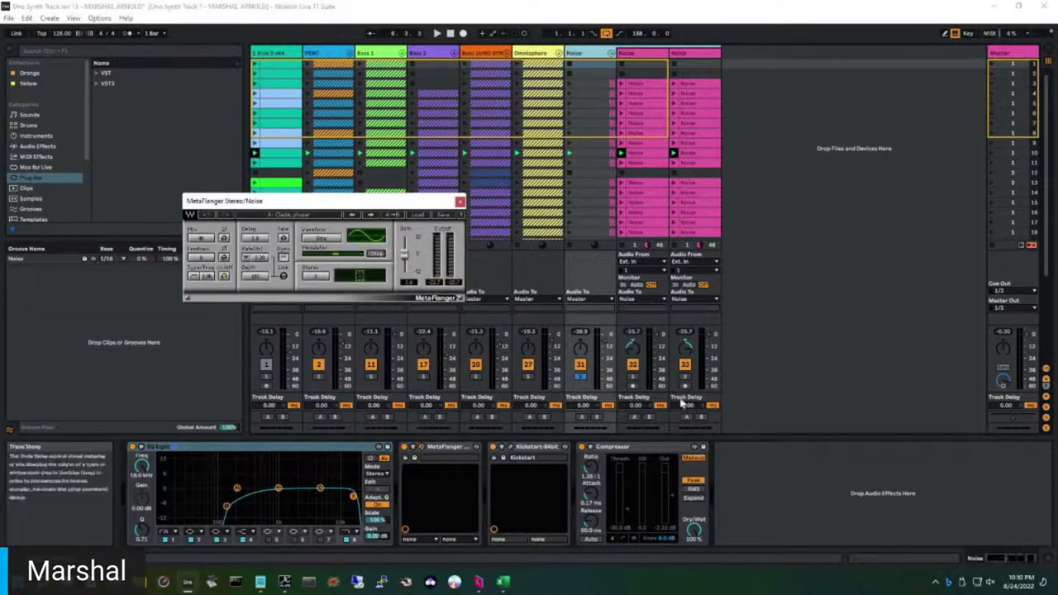
Audition the soloed Noise group with scenes 2 and 3, check MetaFlanger during playback, then close it and fold the group
click(994, 158)
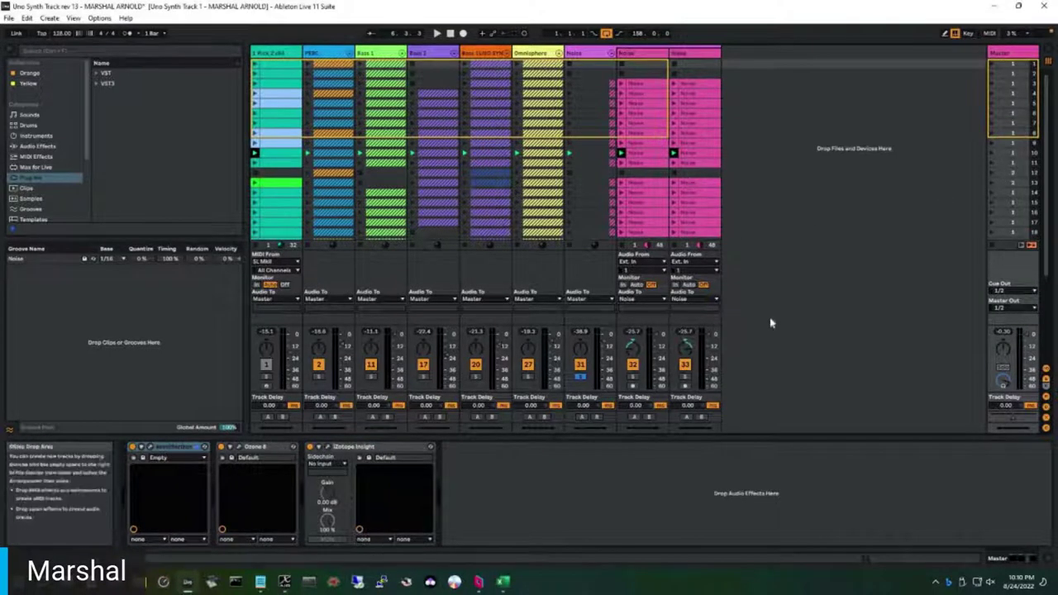
click(991, 74)
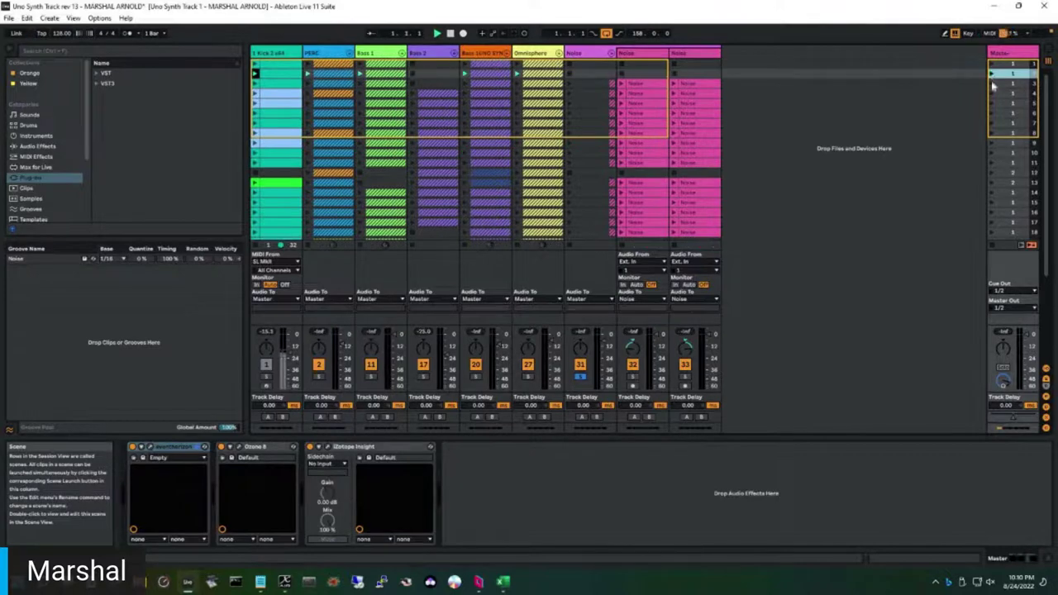
click(991, 83)
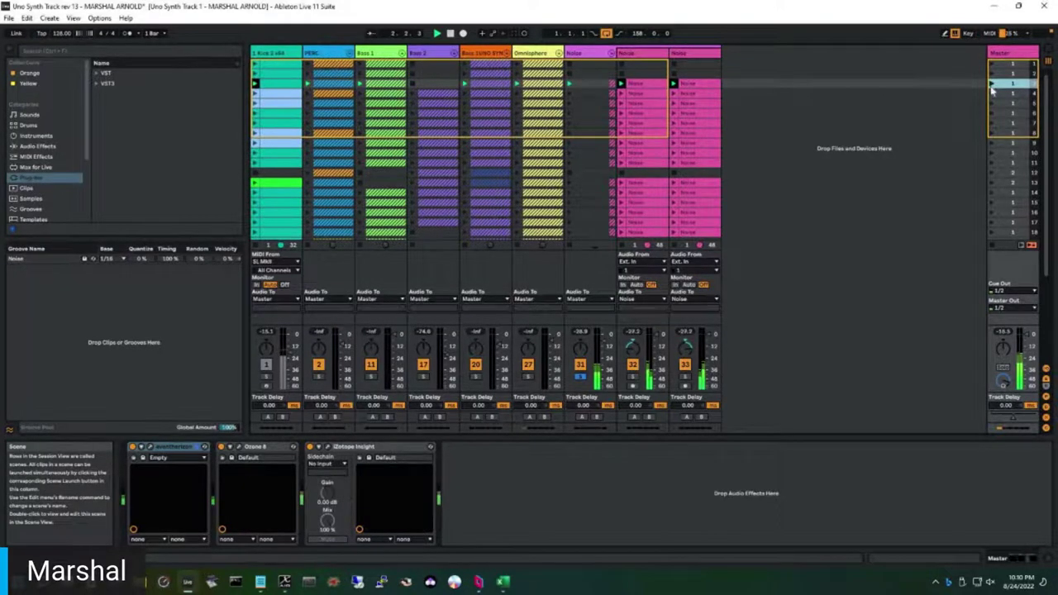
click(680, 343)
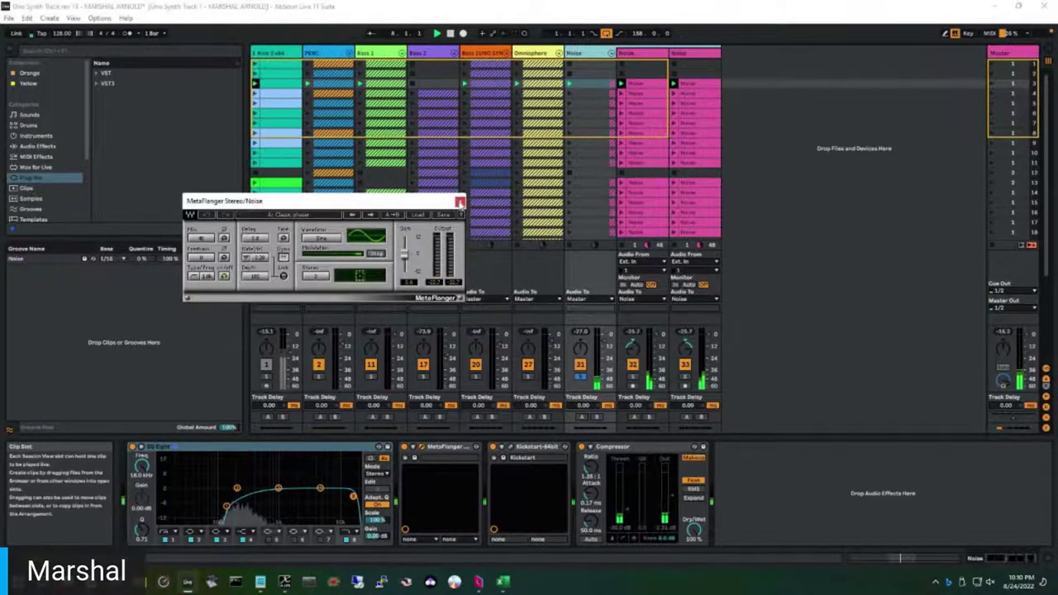
click(460, 201)
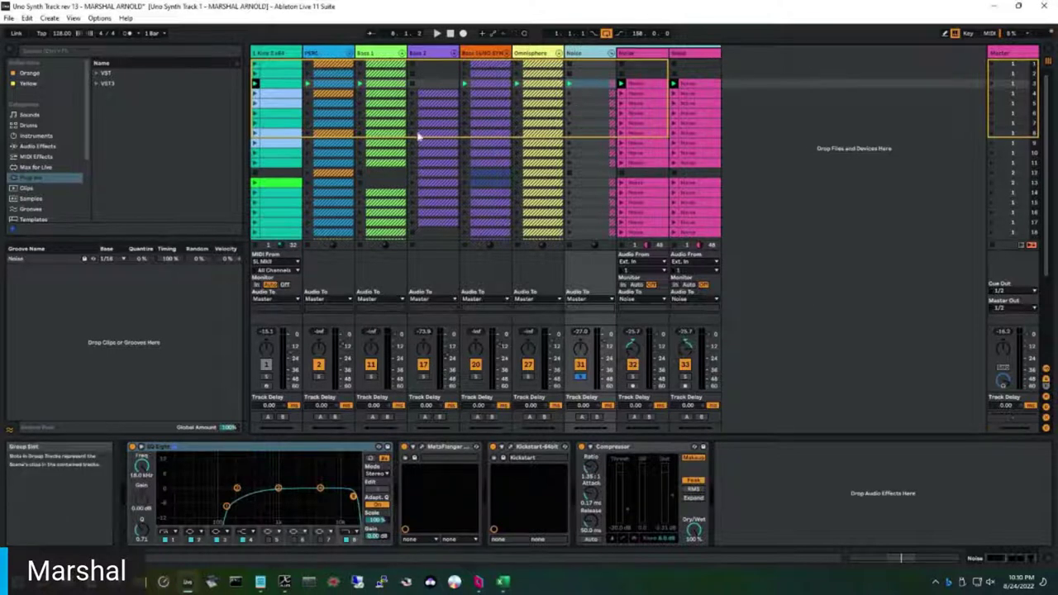
click(610, 53)
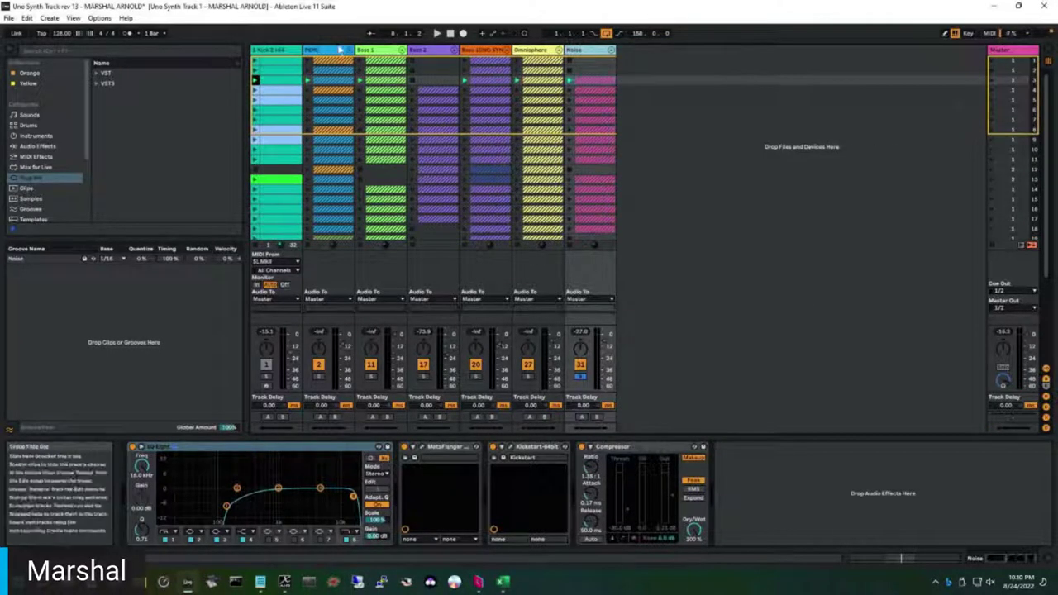
Show the PERC group's devices, solo the kick track and PERC, and audition them together with scene 6
click(339, 53)
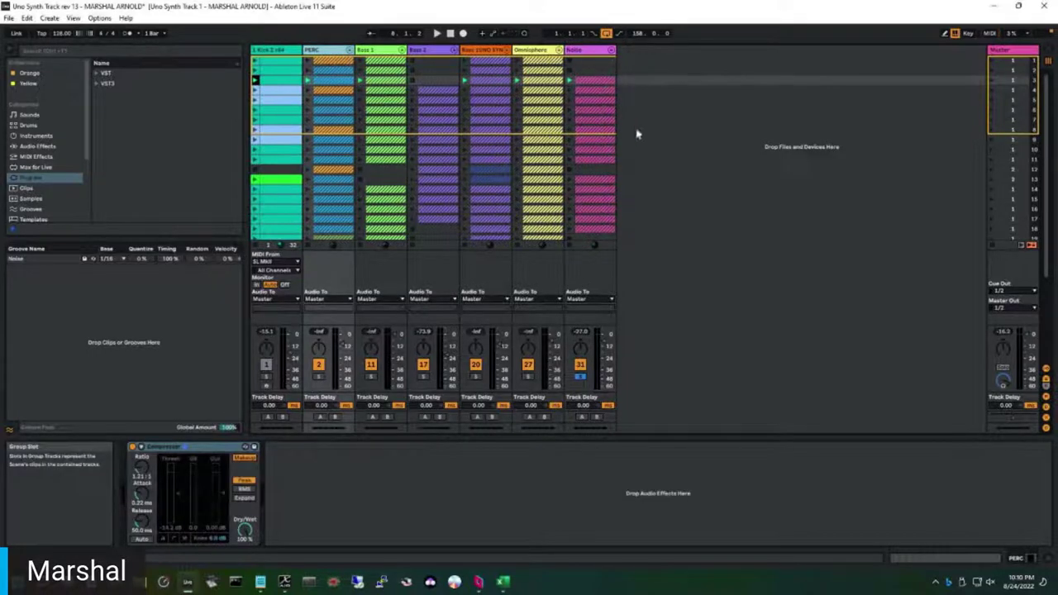
click(318, 376)
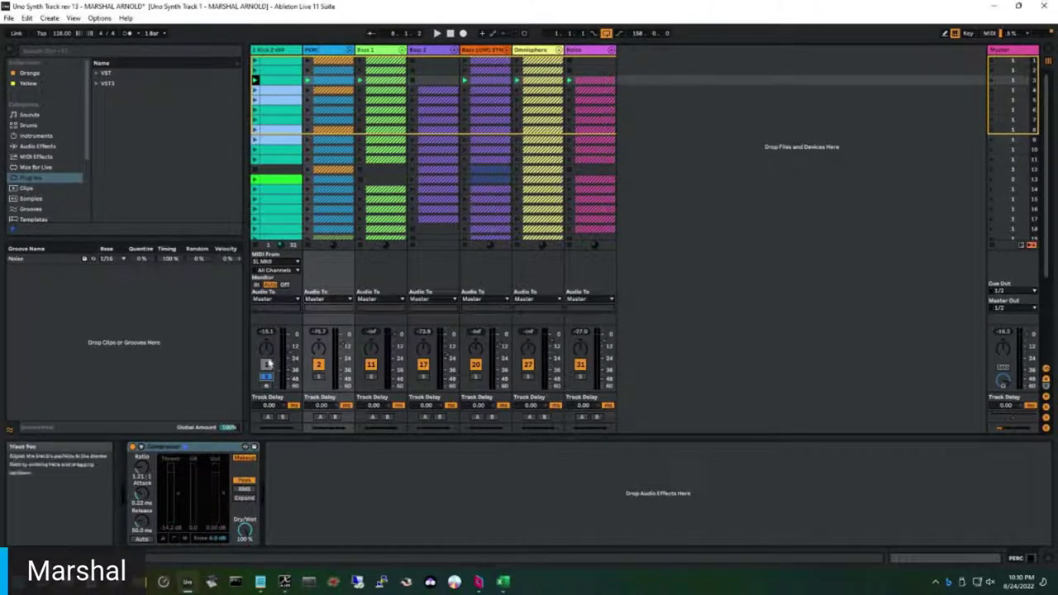
click(319, 377)
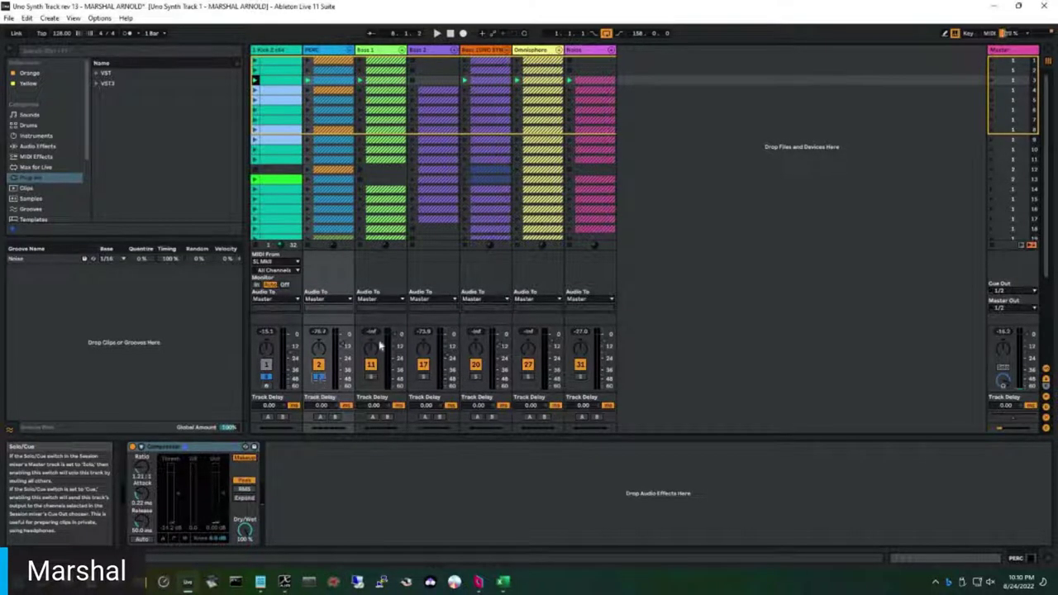
key(space)
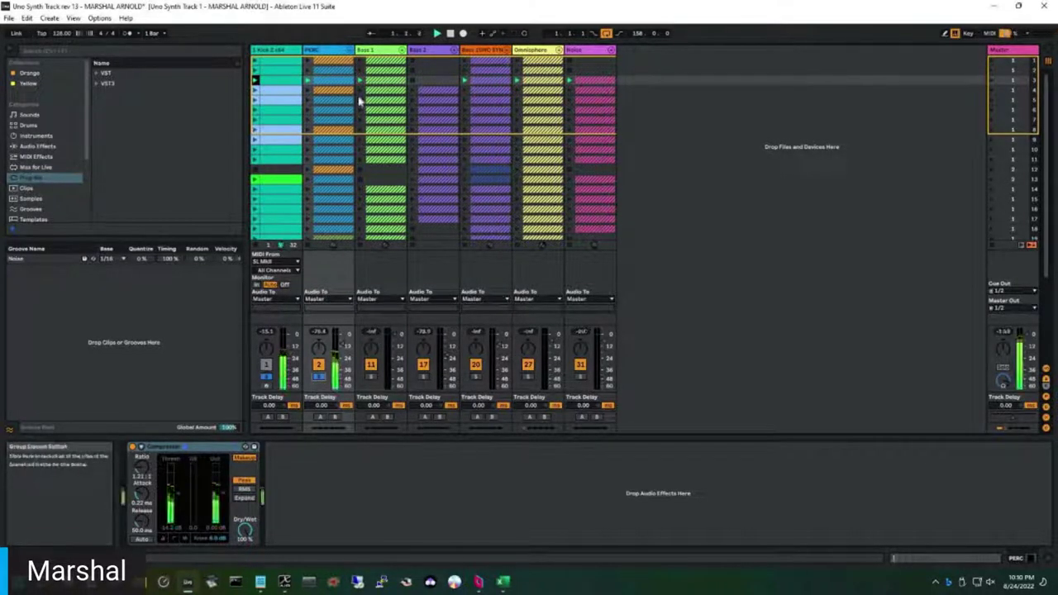
click(994, 116)
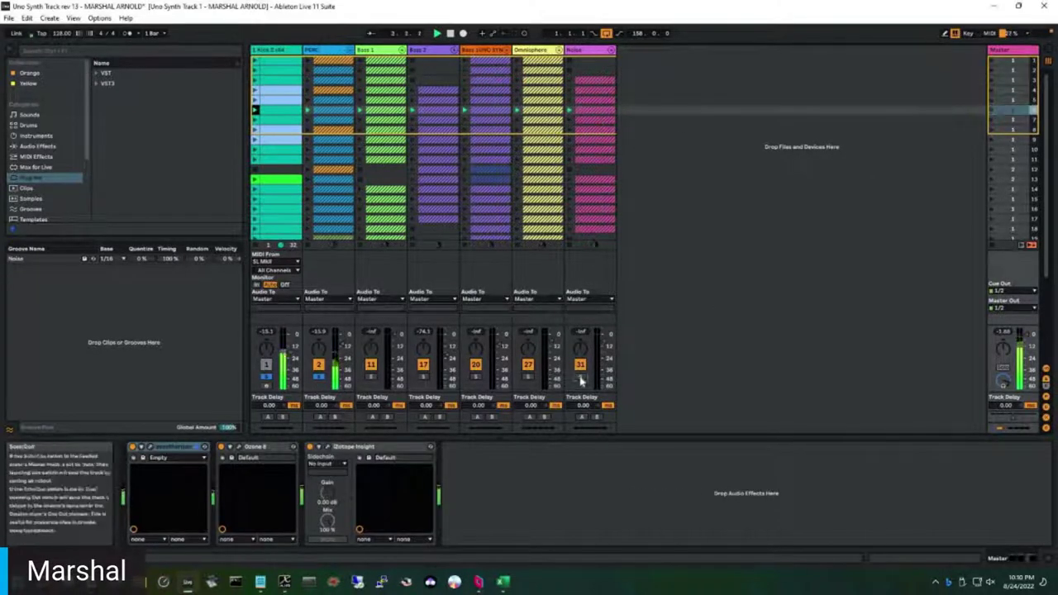